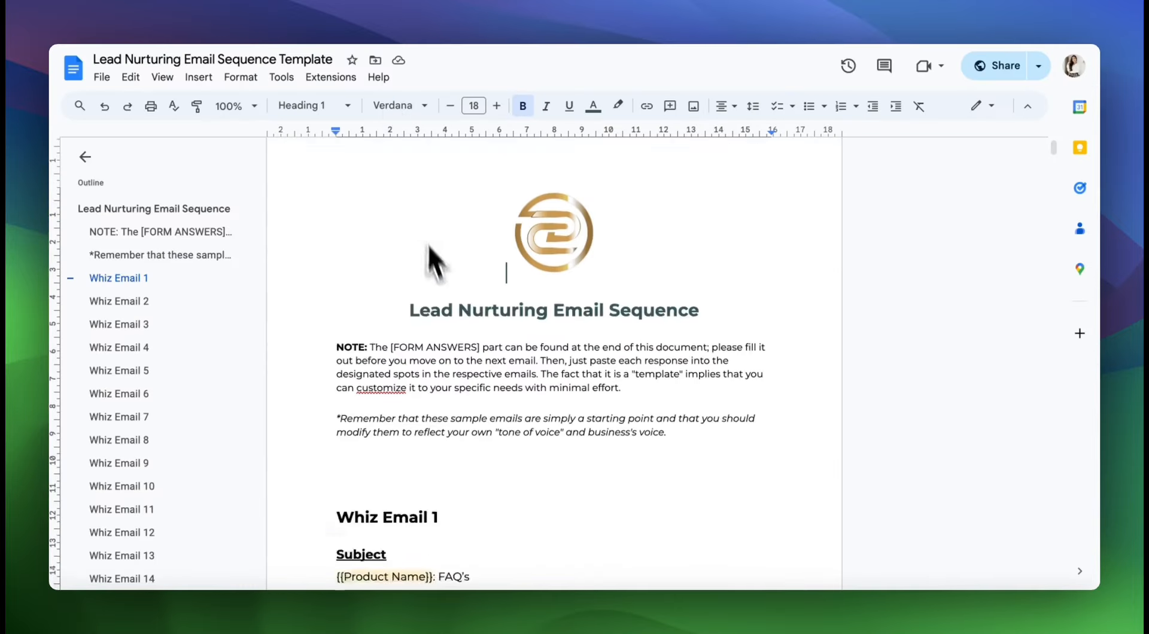
{"action": "scroll", "coordinate": [428, 245], "scroll_direction": "down", "scroll_amount": 20}
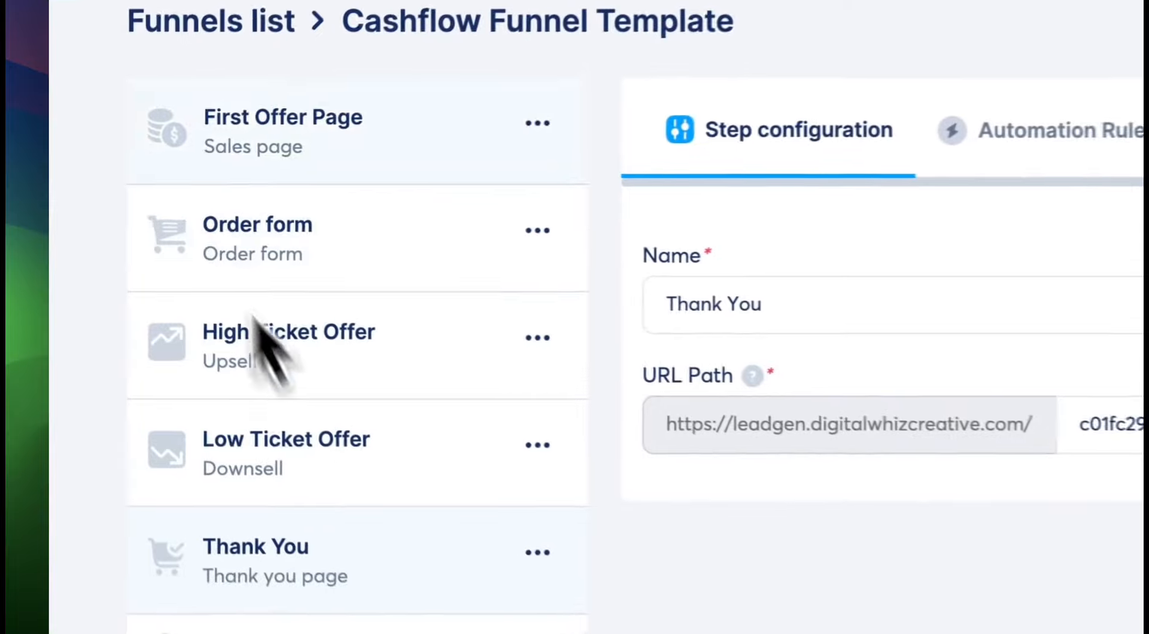
{"action": "left_click_drag", "start_coordinate": [127, 177], "coordinate": [243, 488]}
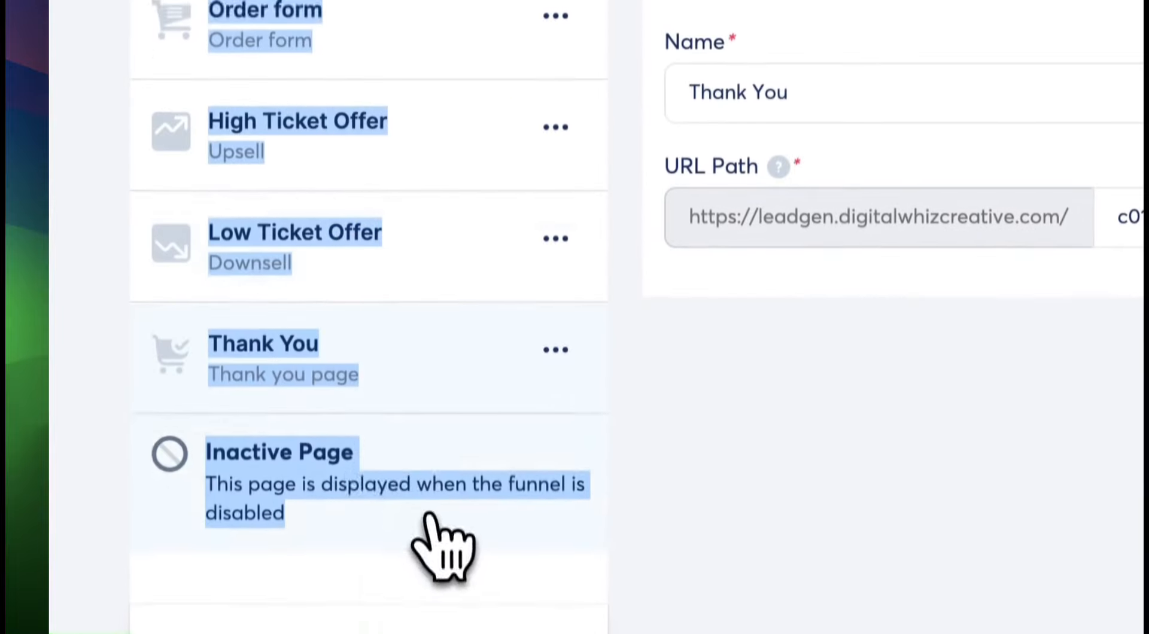
{"action": "scroll", "coordinate": [428, 516], "scroll_direction": "down", "scroll_amount": 1}
Create a Sell funnel named "Funnel Page" in U.S. Dollar and look at its order form and thank you page steps.
{"action": "left_click", "coordinate": [109, 158]}
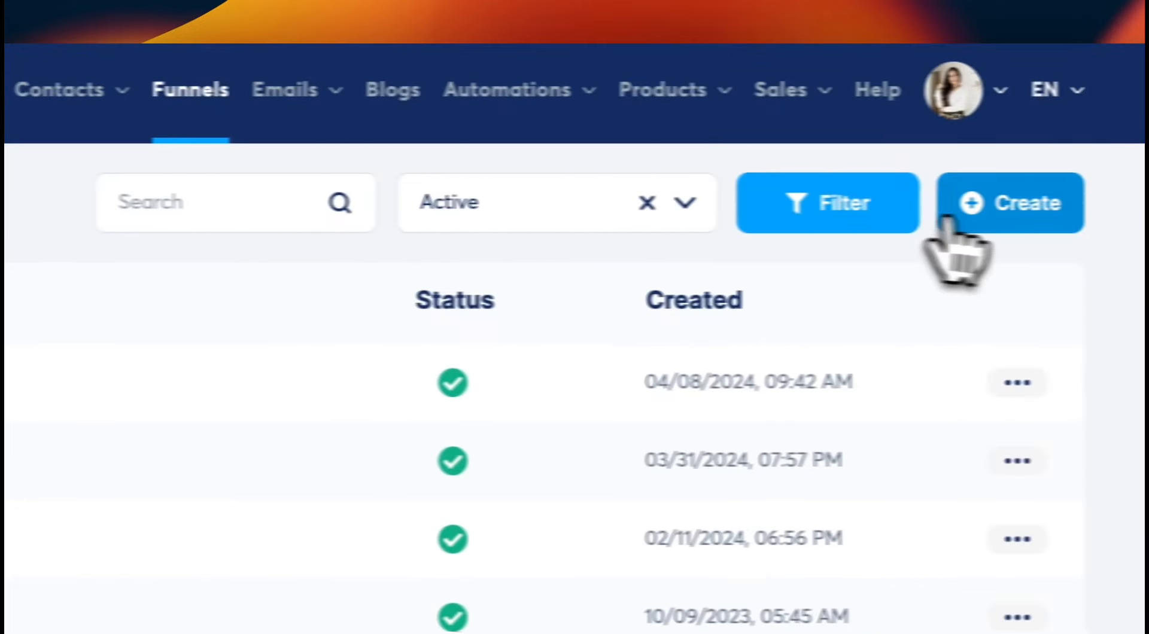
{"action": "left_click", "coordinate": [951, 203]}
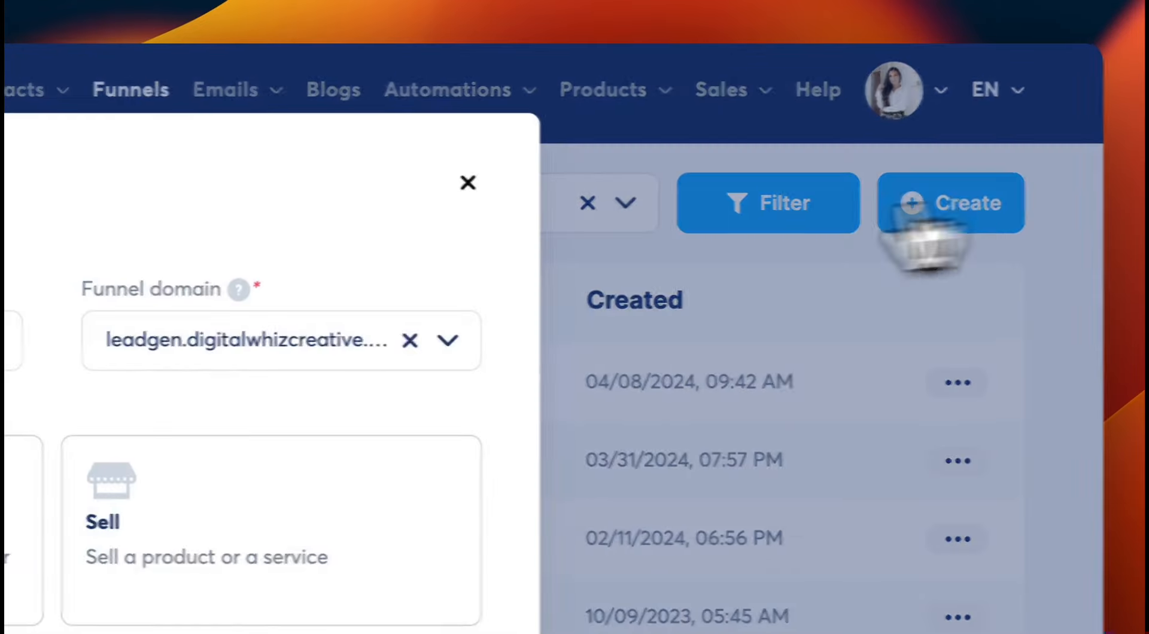
{"action": "type", "text": "Funne"}
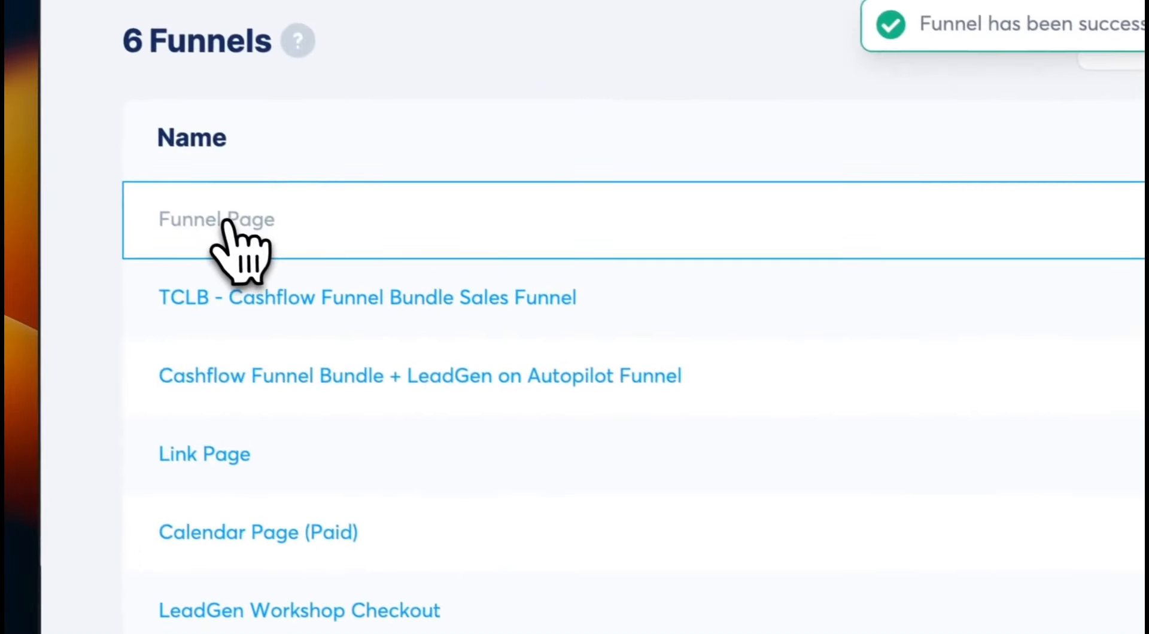
{"action": "left_click", "coordinate": [226, 221]}
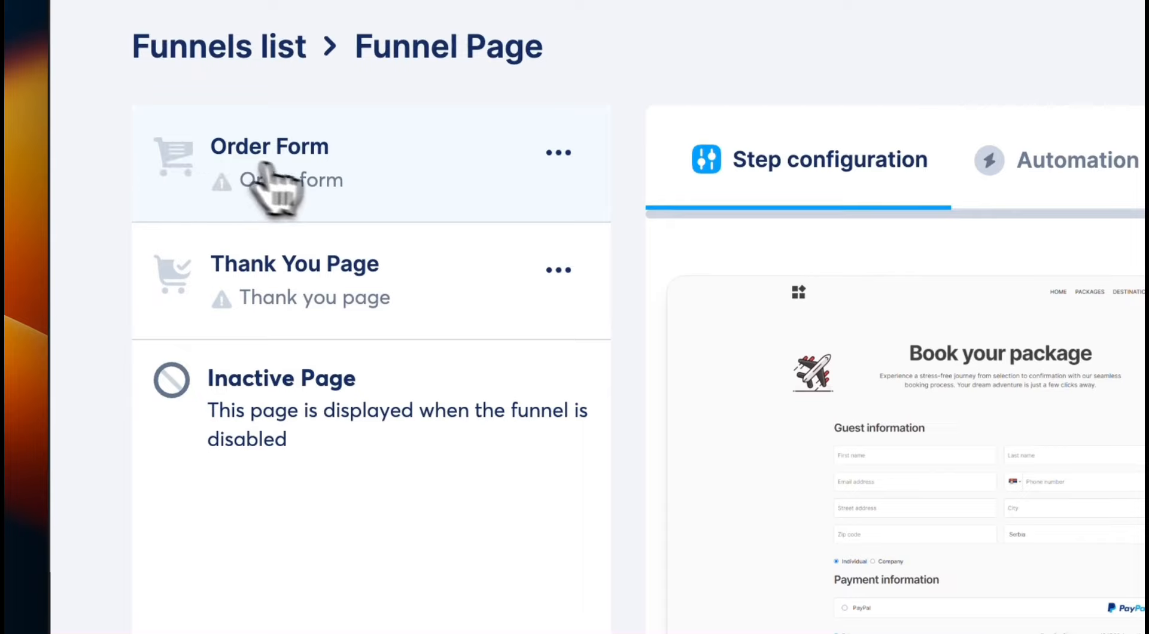
{"action": "left_click", "coordinate": [294, 299]}
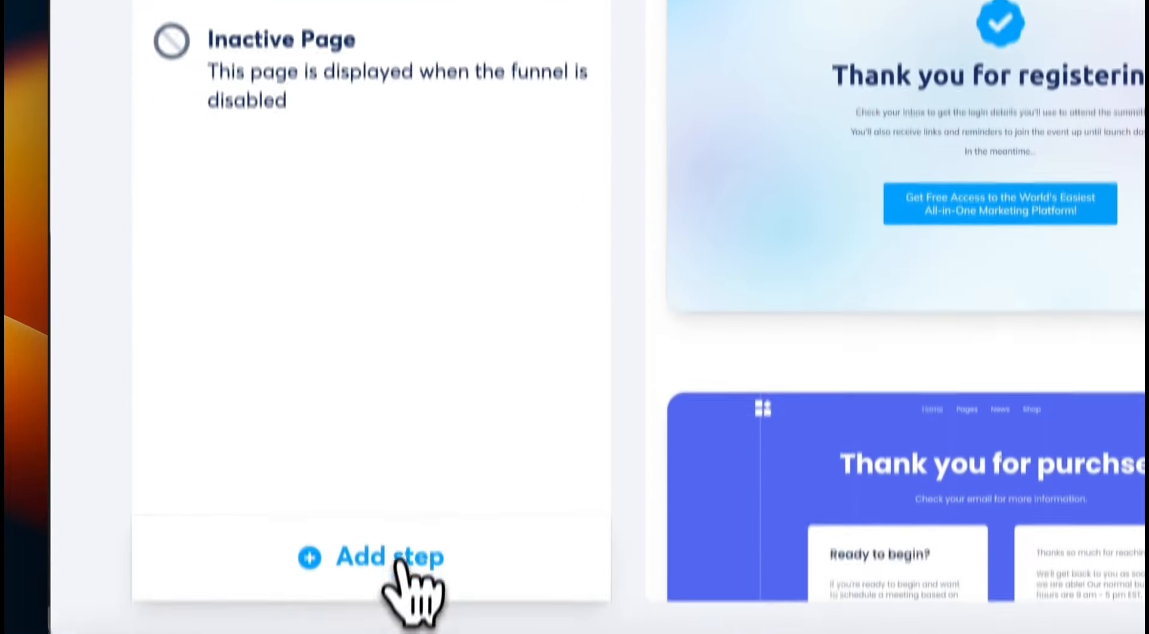
Add a funnel step named "Sales Page" with the type Sales page and place it first, above the order form.
{"action": "left_click", "coordinate": [399, 563]}
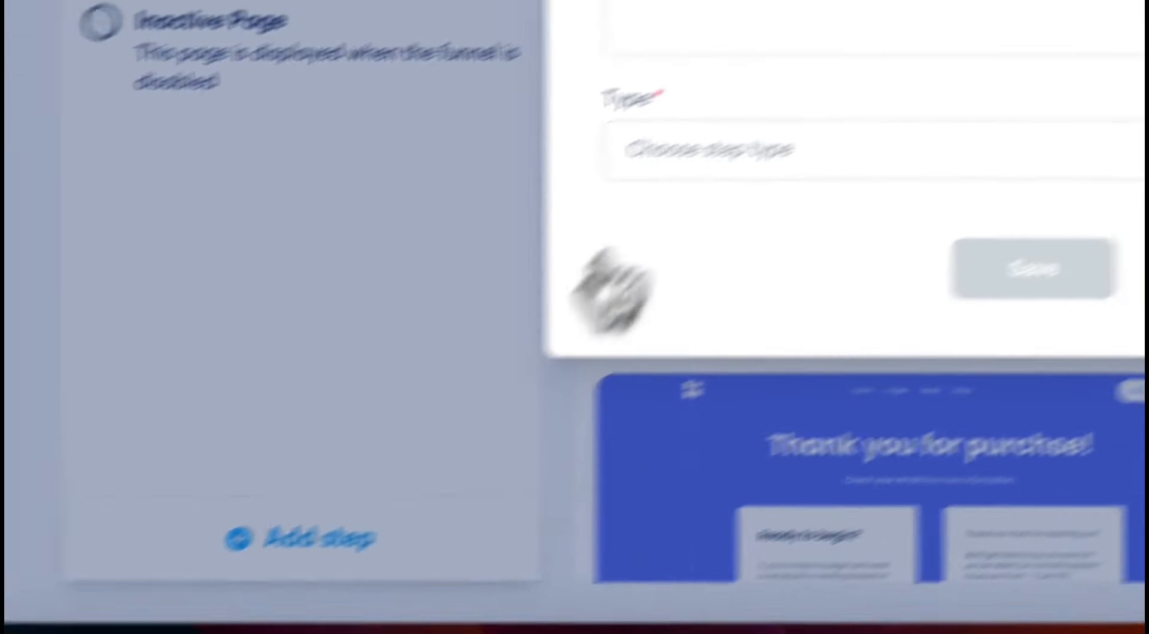
{"action": "left_click", "coordinate": [722, 38]}
{"action": "type", "text": "Sales Page"}
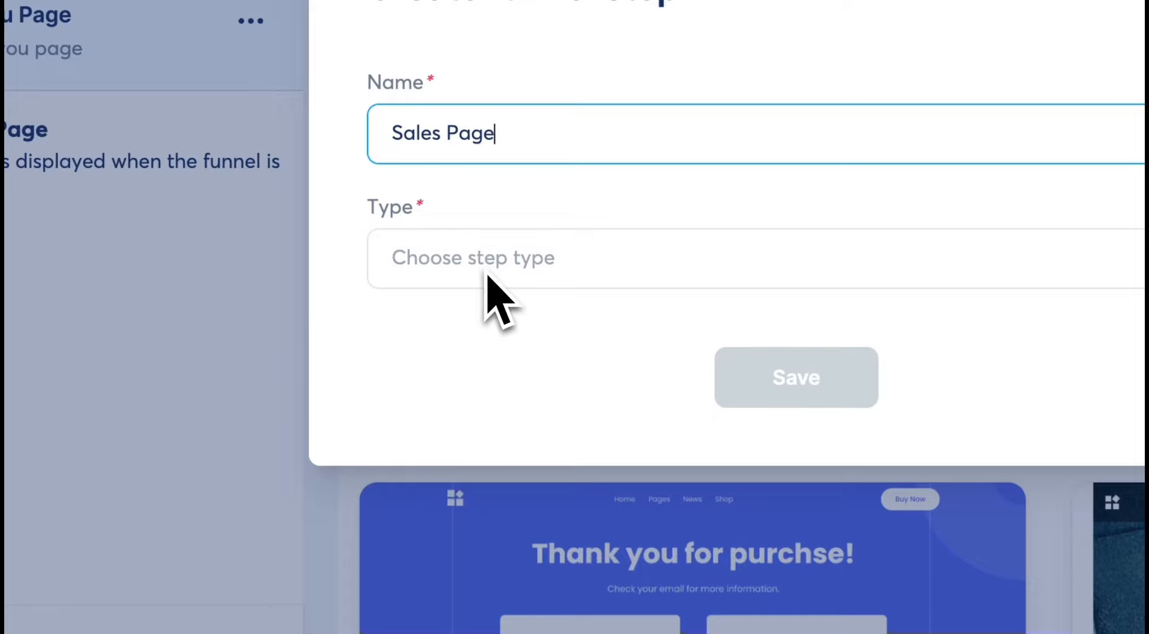
{"action": "left_click", "coordinate": [487, 275]}
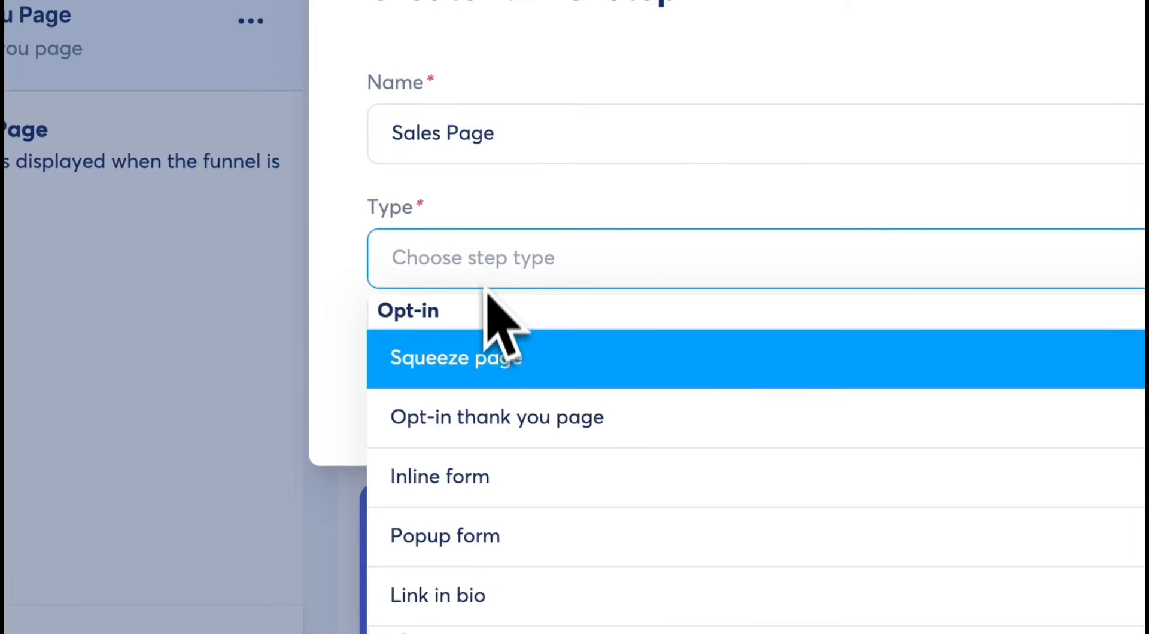
{"action": "scroll", "coordinate": [482, 509], "scroll_direction": "down", "scroll_amount": 3}
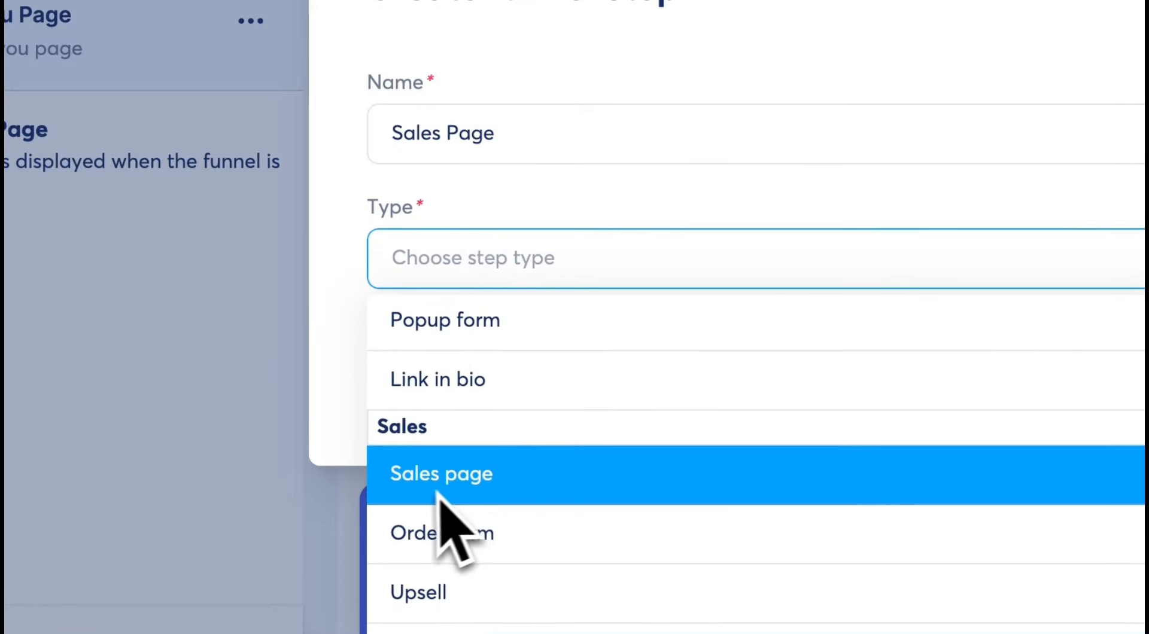
{"action": "left_click", "coordinate": [417, 476]}
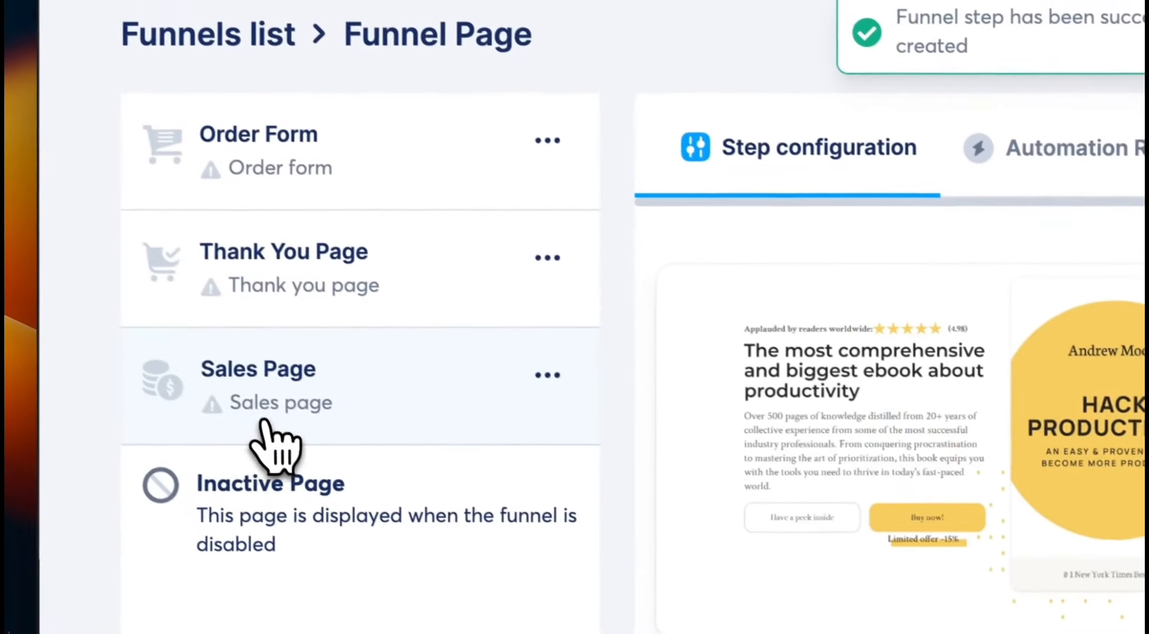
{"action": "left_click_drag", "start_coordinate": [275, 424], "coordinate": [286, 198]}
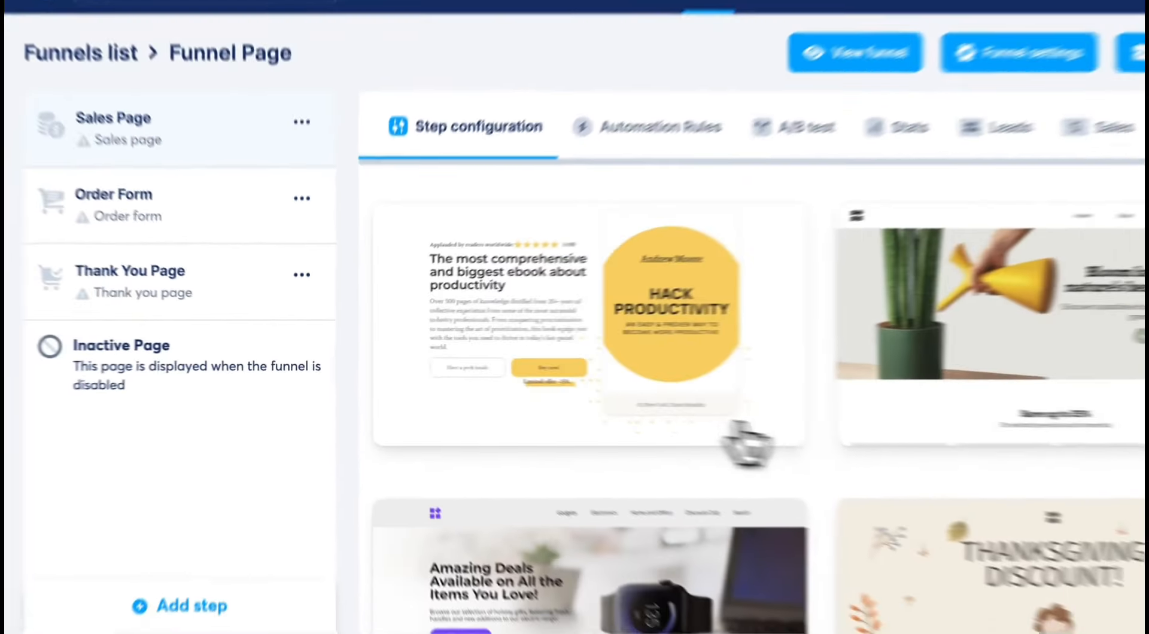
Choose the "Hack Productivity" ebook template for the Sales Page step and open the page for editing.
{"action": "scroll", "coordinate": [739, 428], "scroll_direction": "down", "scroll_amount": 6}
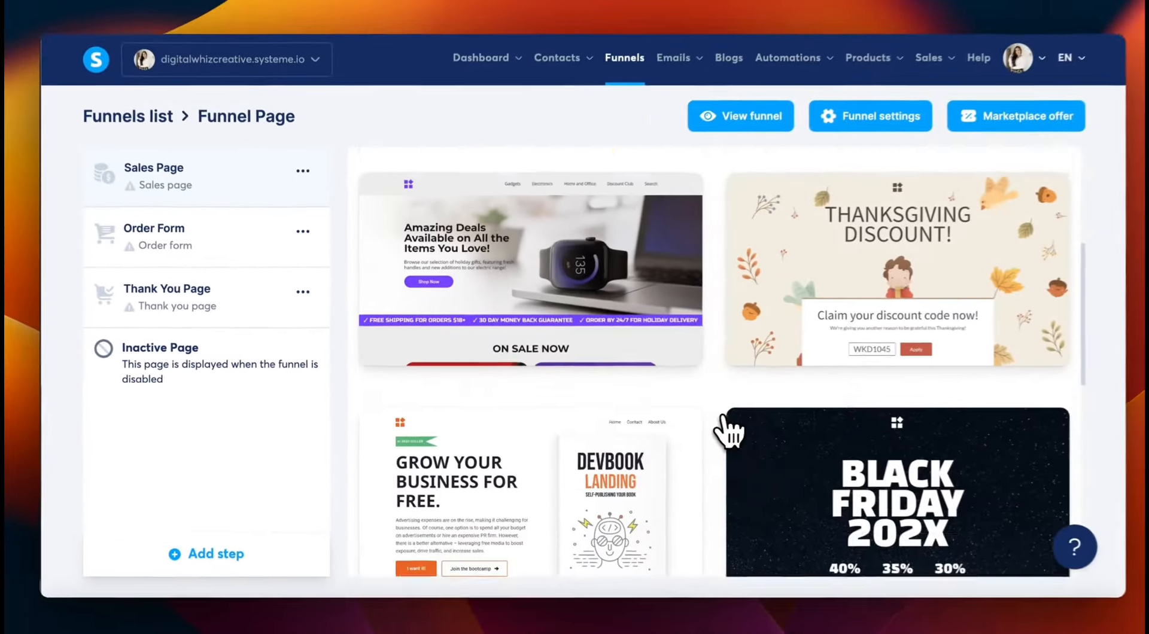
{"action": "scroll", "coordinate": [715, 416], "scroll_direction": "up", "scroll_amount": 6}
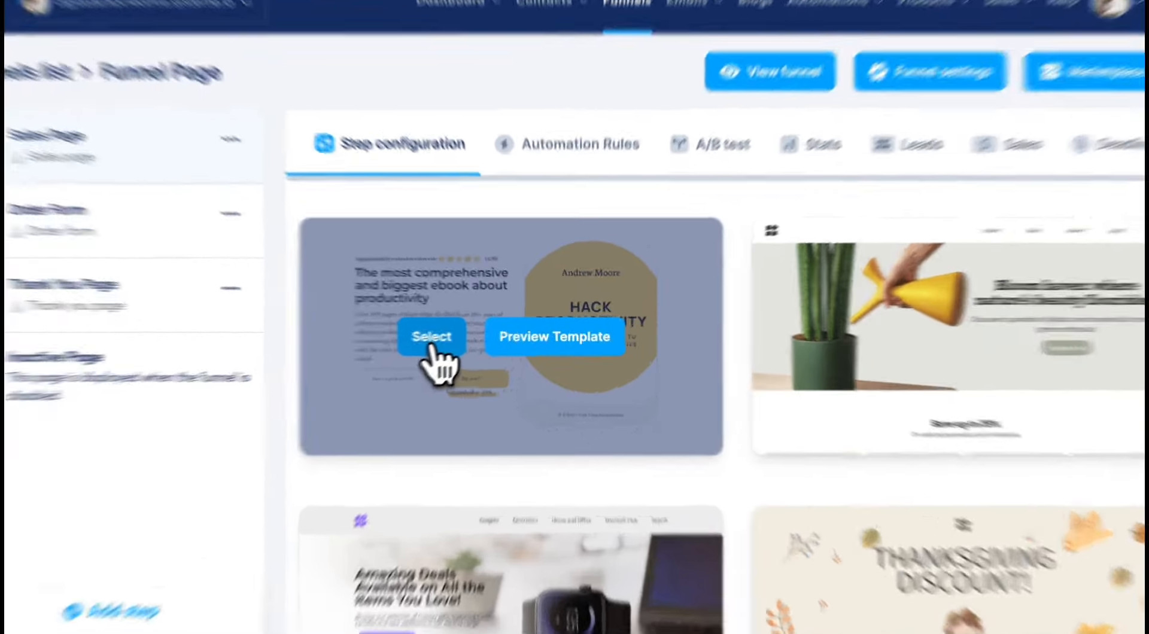
{"action": "left_click", "coordinate": [461, 334]}
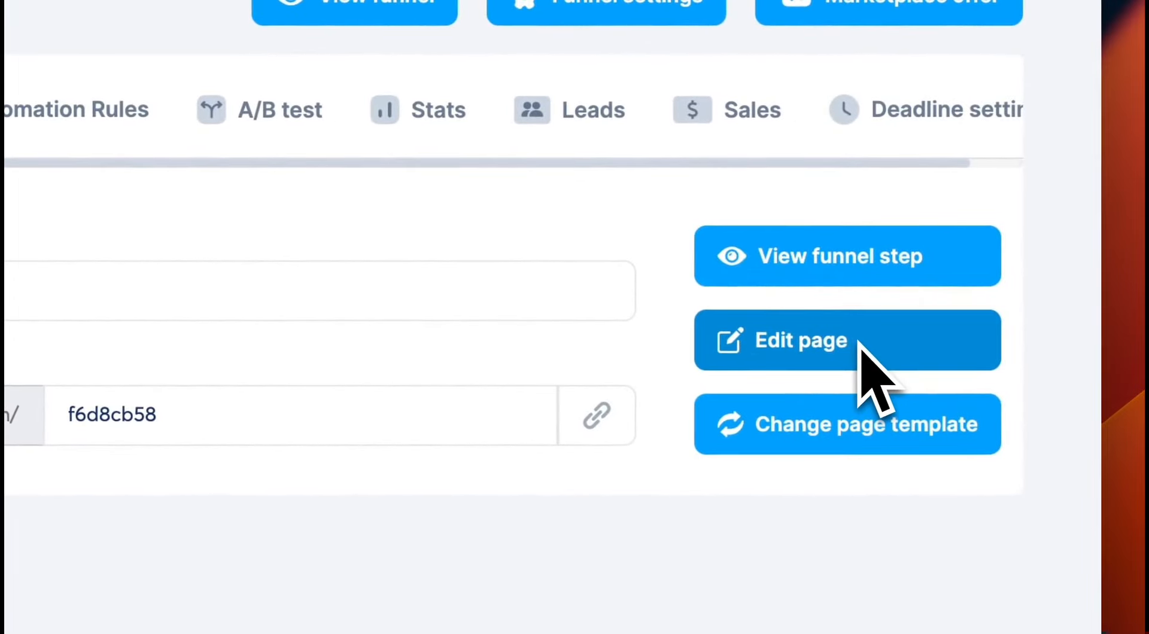
{"action": "left_click", "coordinate": [862, 344]}
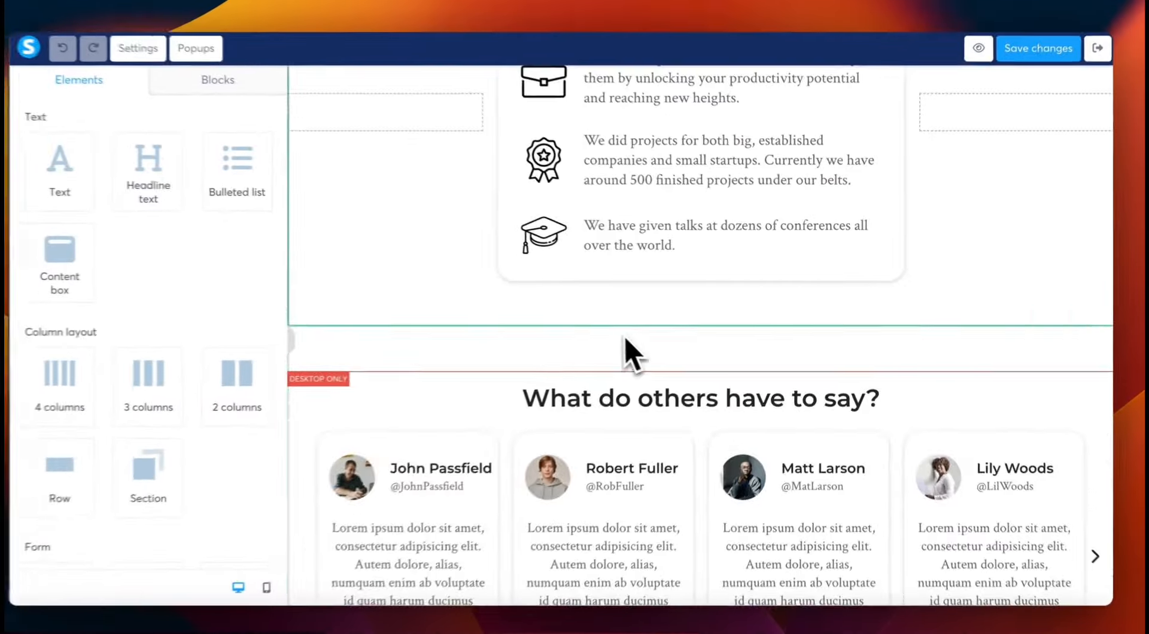
Look through the sales page template's sections, from the hero and bookstore logos to the bonus materials, book chapters and testimonials.
{"action": "scroll", "coordinate": [622, 335], "scroll_direction": "down", "scroll_amount": 15}
{"action": "scroll", "coordinate": [608, 288], "scroll_direction": "up", "scroll_amount": 5}
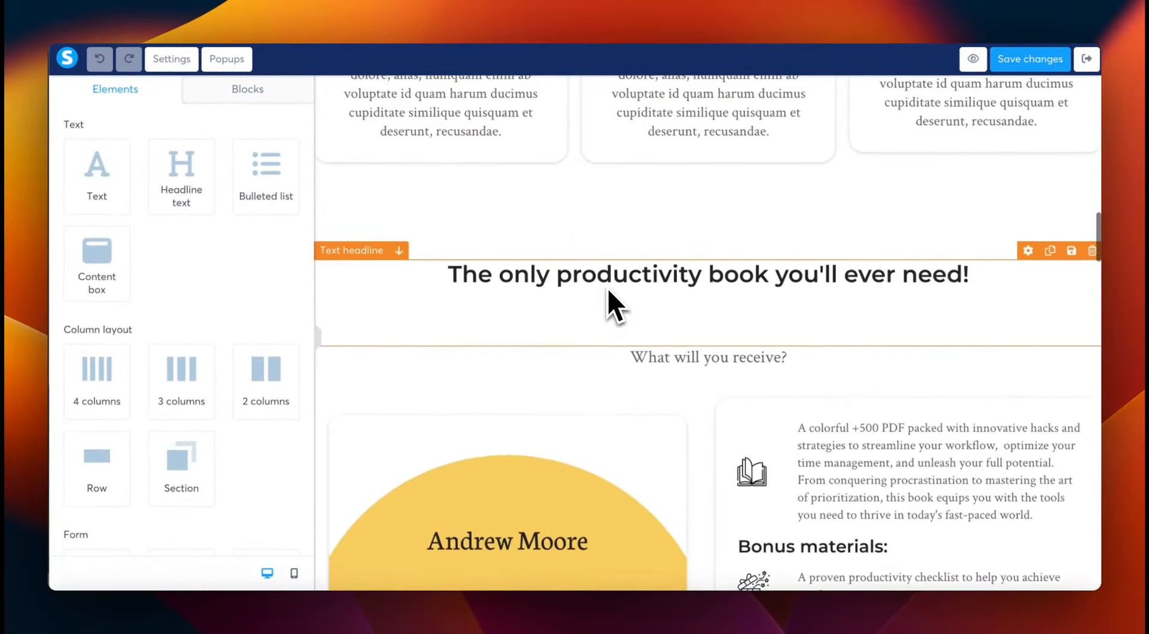
{"action": "scroll", "coordinate": [608, 288], "scroll_direction": "up", "scroll_amount": 15}
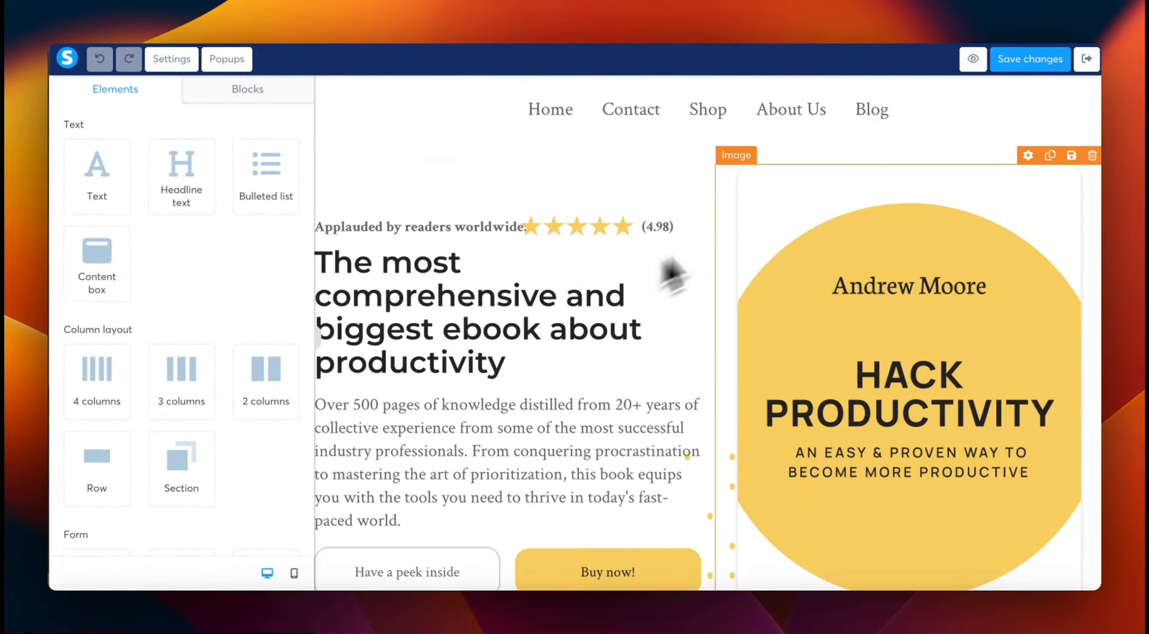
{"action": "scroll", "coordinate": [896, 270], "scroll_direction": "down", "scroll_amount": 15}
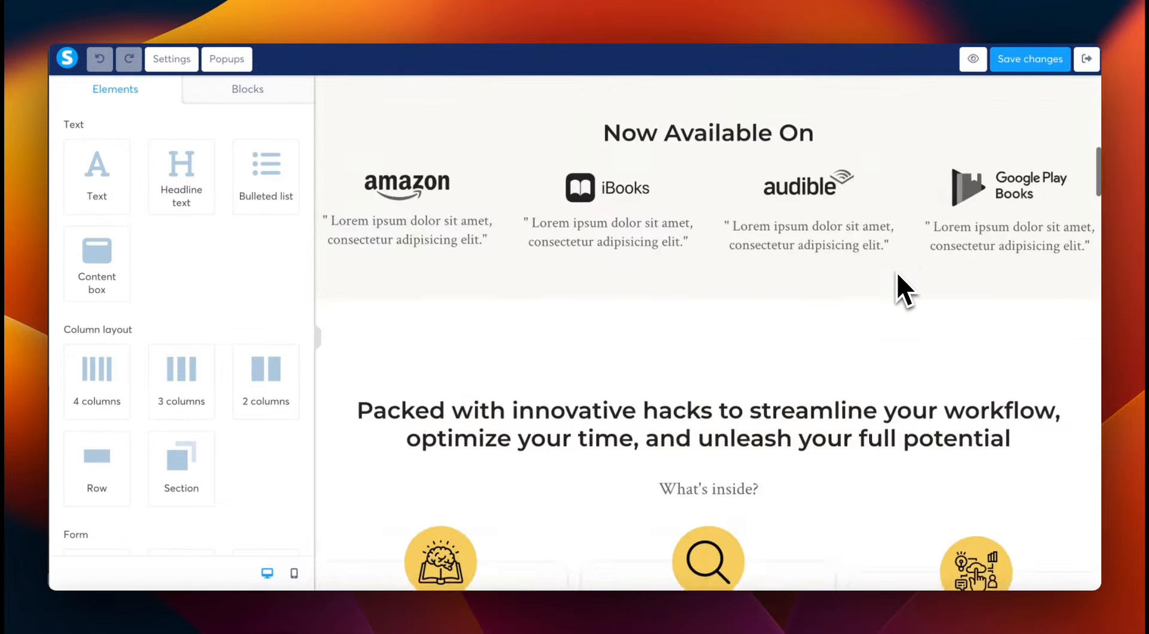
{"action": "scroll", "coordinate": [897, 273], "scroll_direction": "down", "scroll_amount": 15}
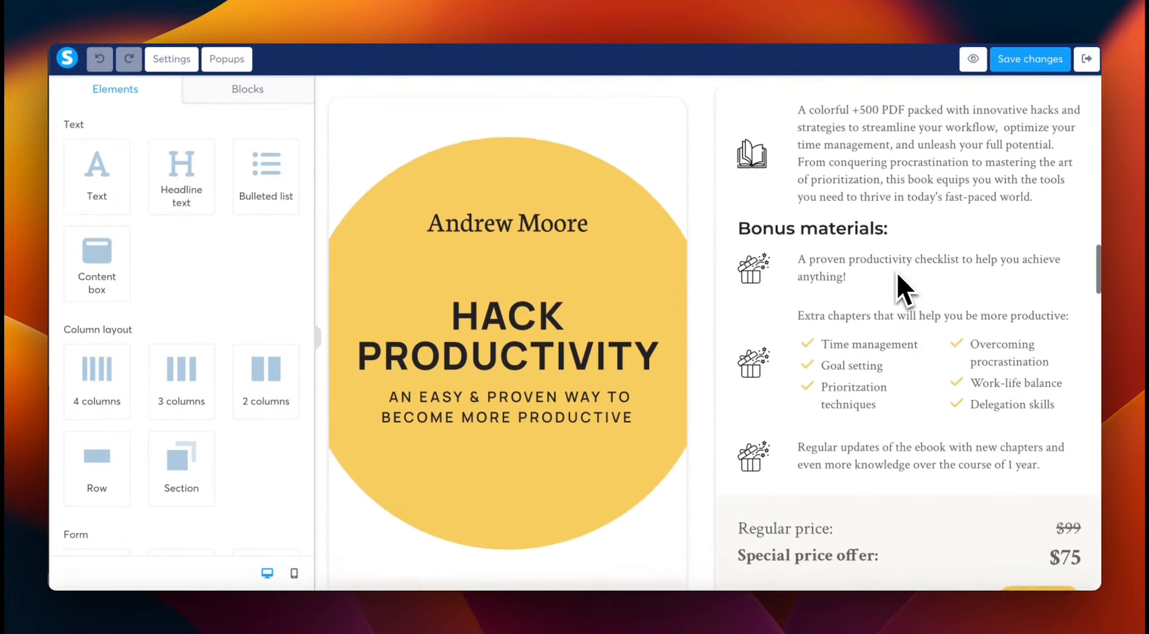
{"action": "scroll", "coordinate": [896, 272], "scroll_direction": "down", "scroll_amount": 5}
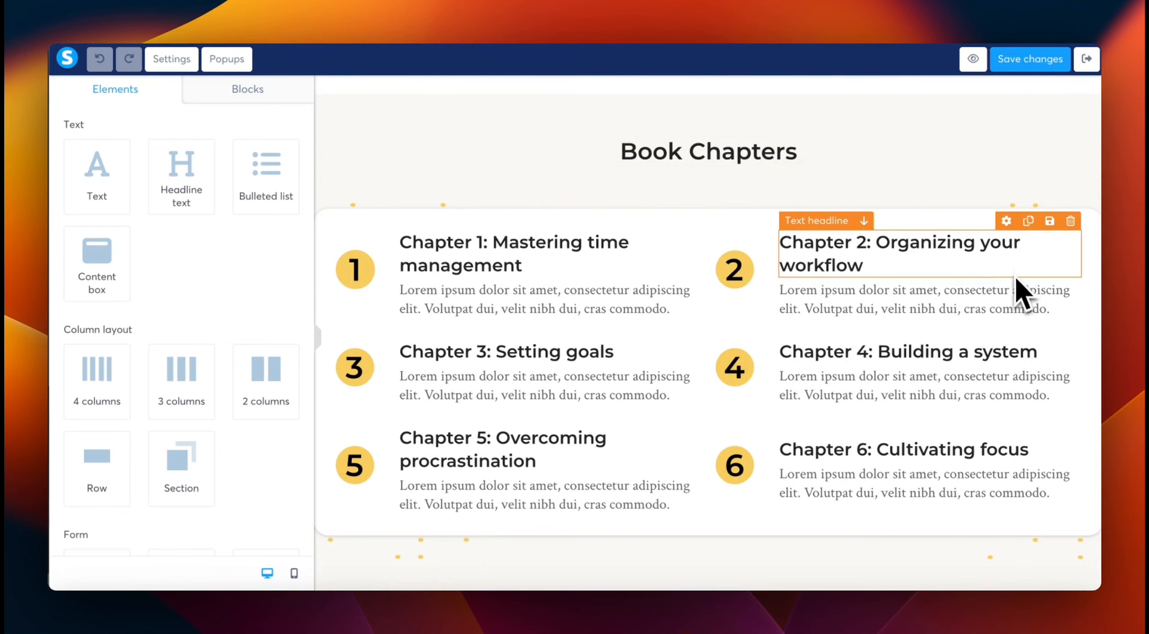
{"action": "scroll", "coordinate": [994, 267], "scroll_direction": "up", "scroll_amount": 6}
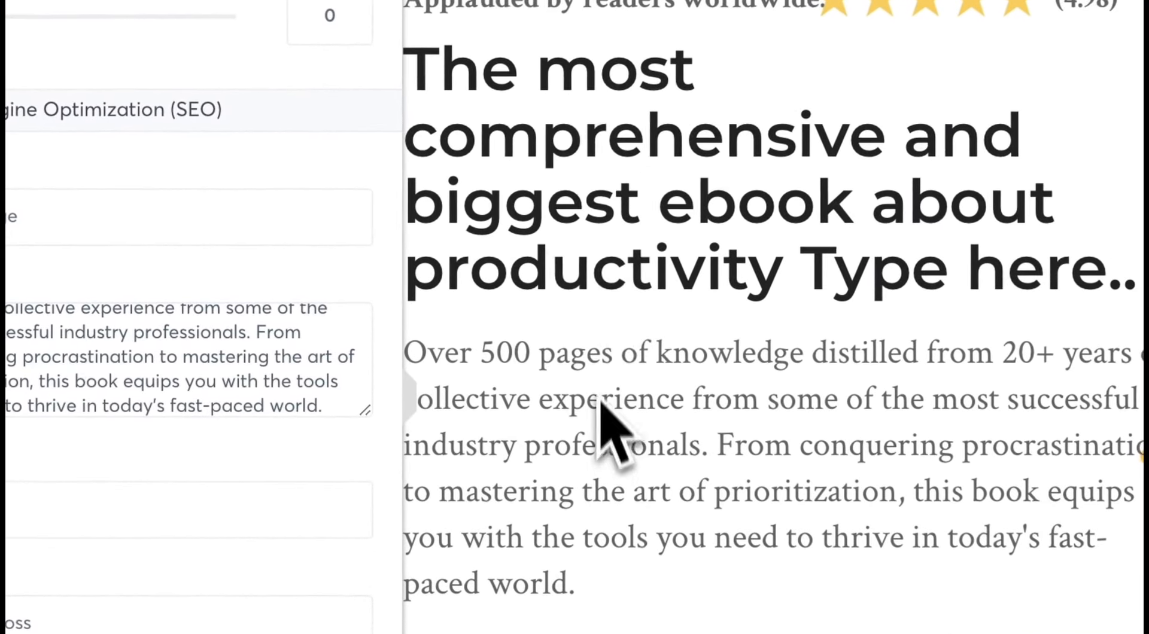
Inspect the hero section's headline and the settings of its description text, and look over the section below.
{"action": "left_click", "coordinate": [619, 182]}
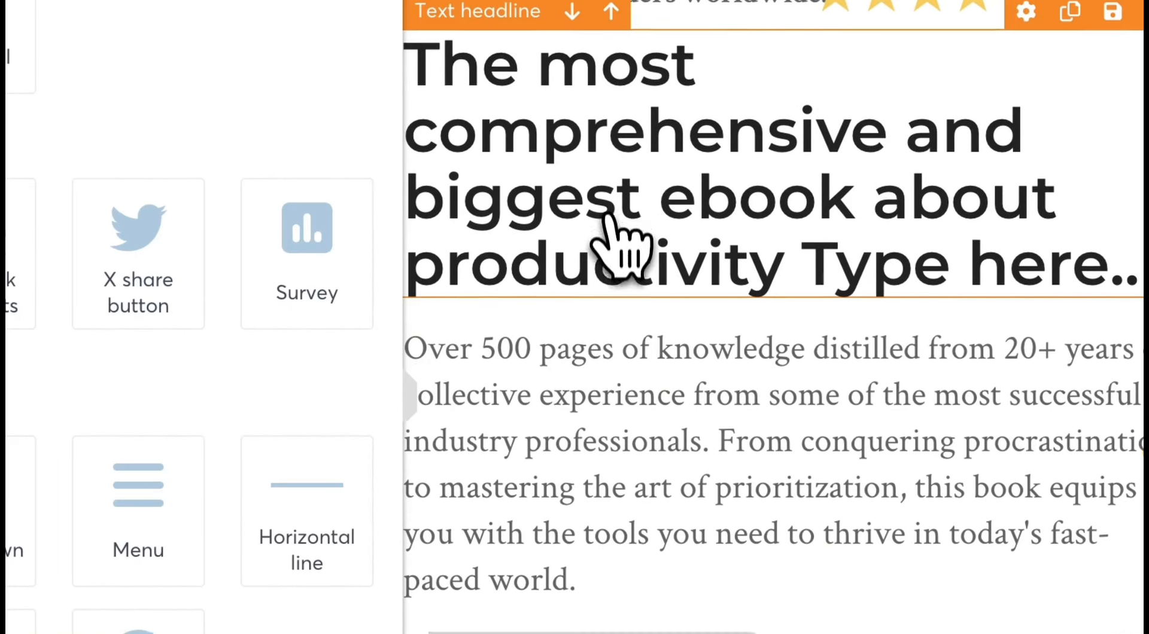
{"action": "scroll", "coordinate": [607, 217], "scroll_direction": "down", "scroll_amount": 2}
{"action": "left_click", "coordinate": [596, 275]}
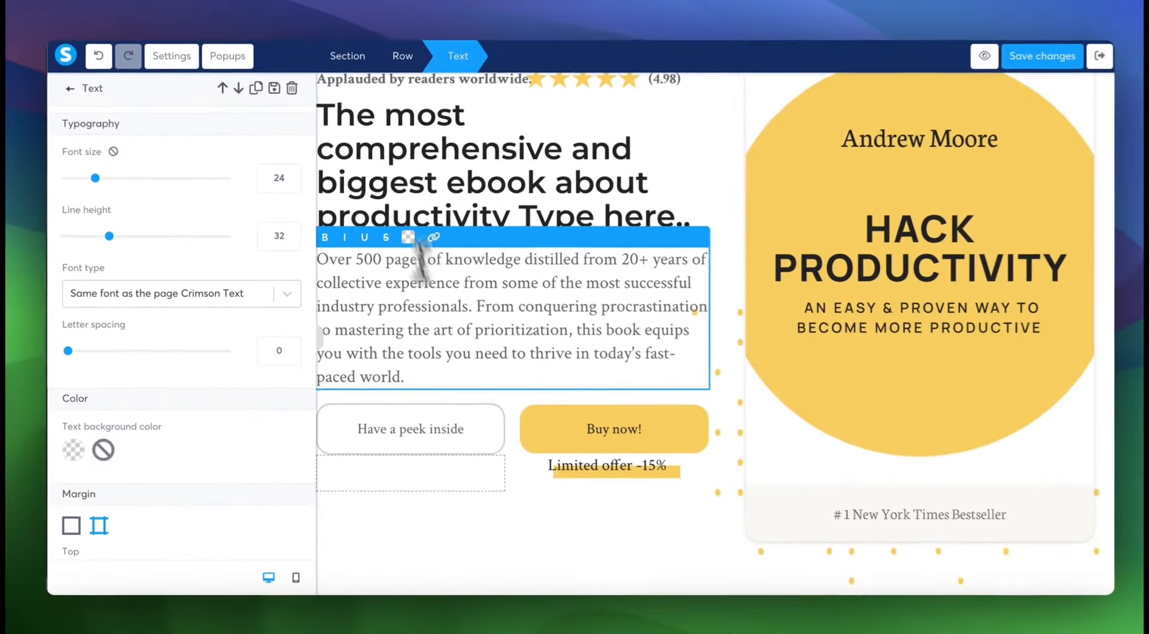
{"action": "left_click", "coordinate": [73, 92]}
{"action": "scroll", "coordinate": [505, 342], "scroll_direction": "down", "scroll_amount": 6}
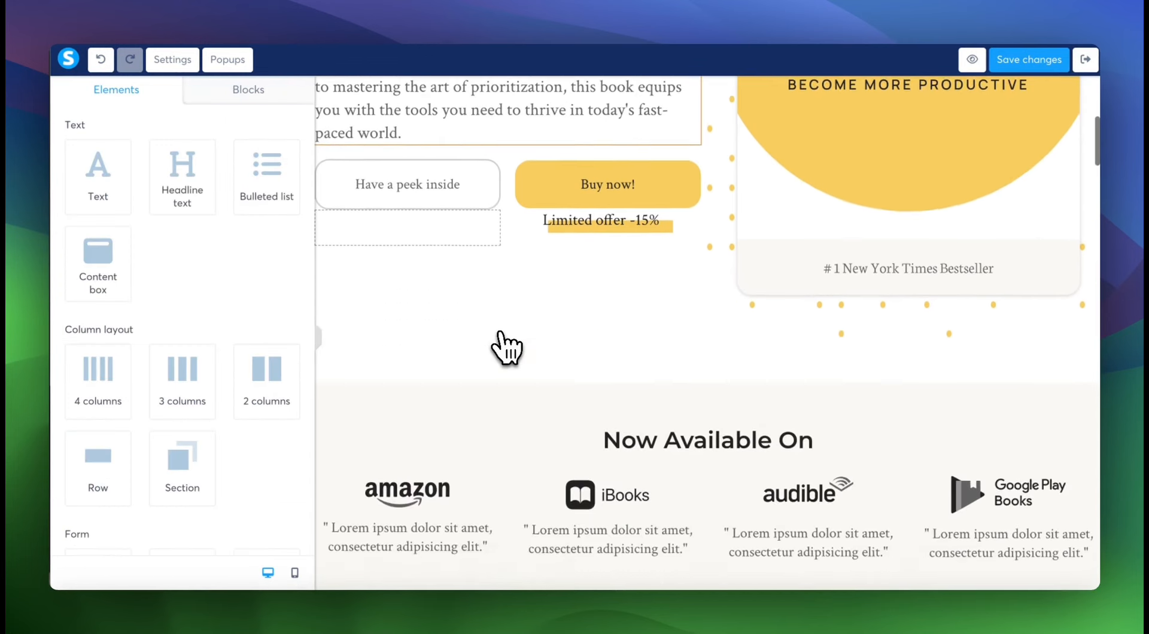
{"action": "scroll", "coordinate": [505, 347], "scroll_direction": "down", "scroll_amount": 12}
{"action": "scroll", "coordinate": [506, 347], "scroll_direction": "up", "scroll_amount": 2}
{"action": "scroll", "coordinate": [506, 347], "scroll_direction": "up", "scroll_amount": 16}
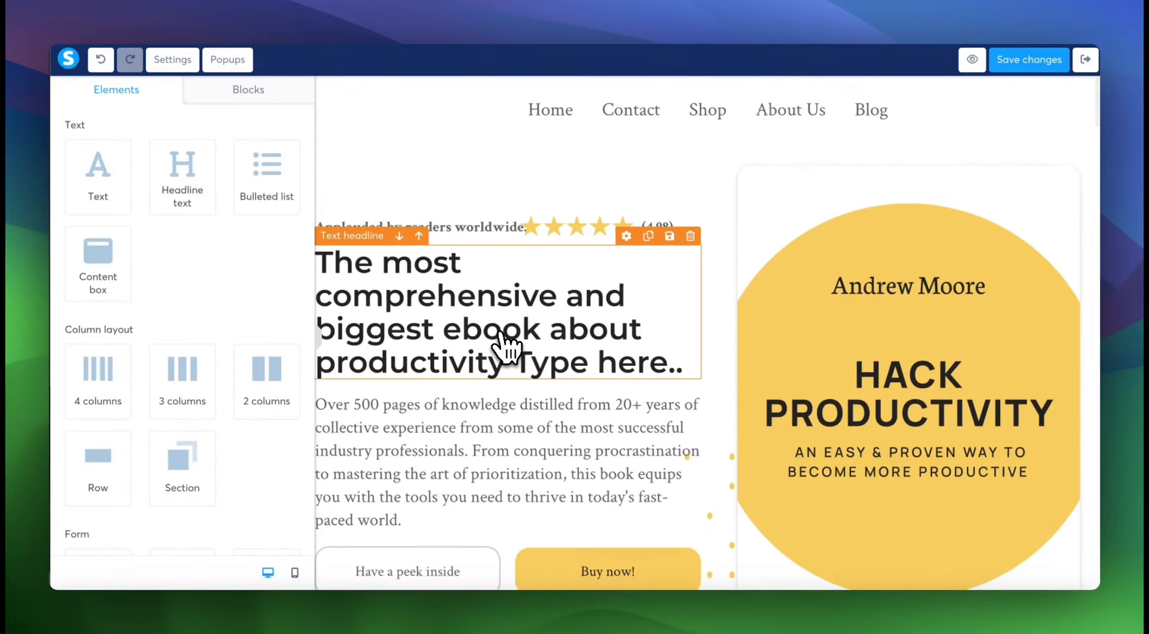
{"action": "scroll", "coordinate": [484, 316], "scroll_direction": "down", "scroll_amount": 2}
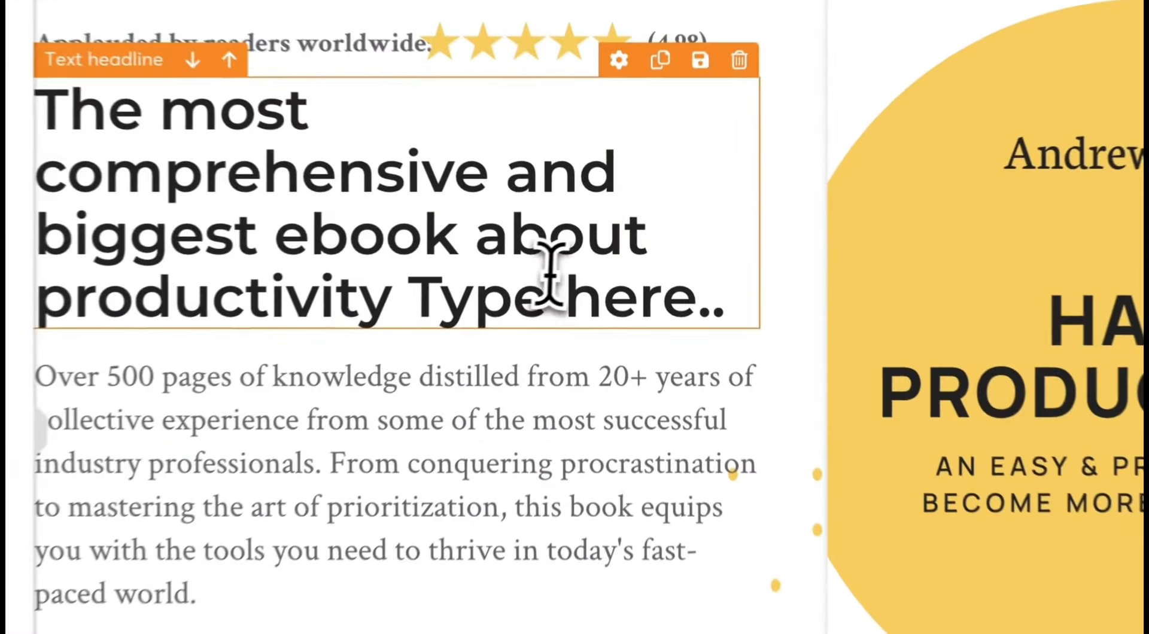
Inspect the hero book cover image's settings and its options for uploading a different image file.
{"action": "left_click", "coordinate": [549, 276]}
{"action": "left_click_drag", "start_coordinate": [410, 299], "coordinate": [726, 302]}
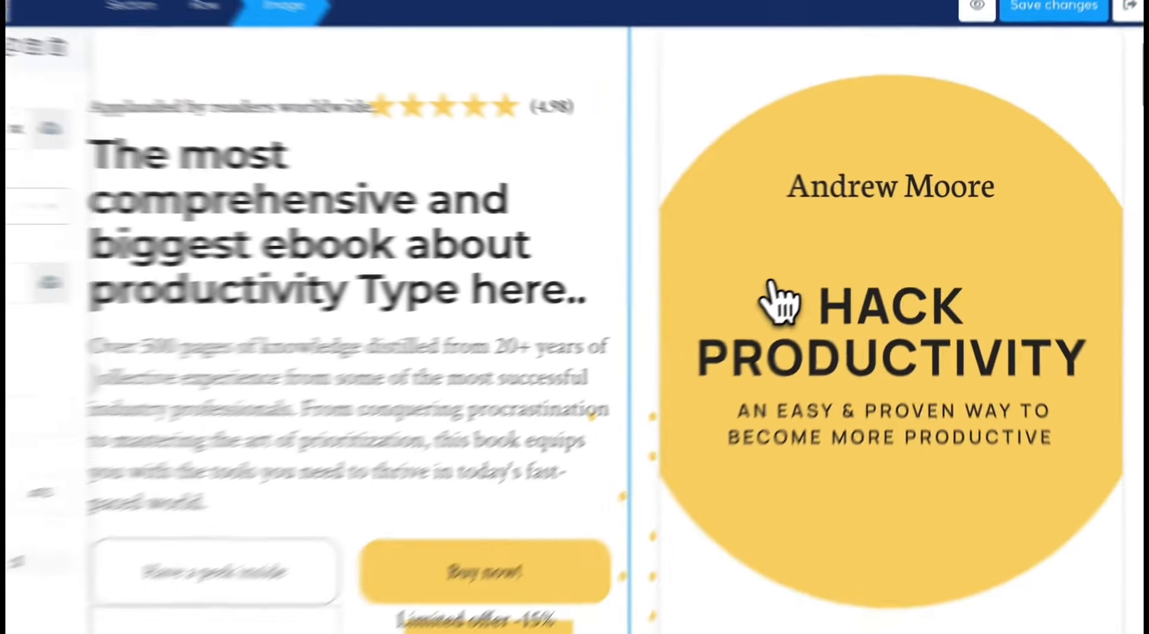
{"action": "left_click", "coordinate": [1006, 323]}
{"action": "left_click", "coordinate": [283, 152]}
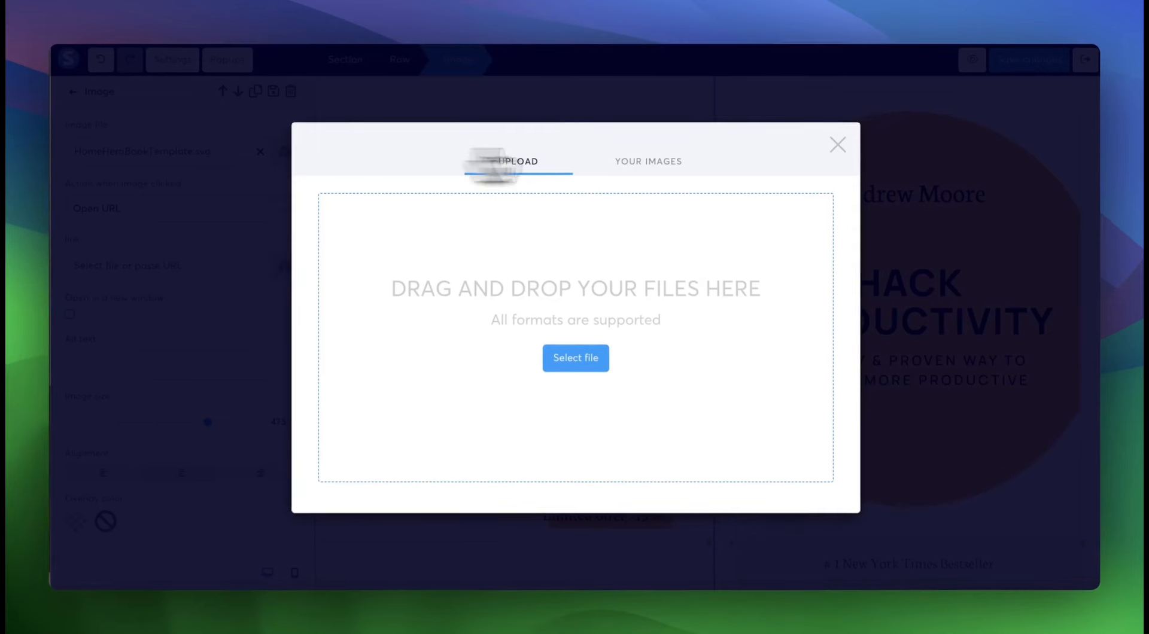
{"action": "left_click", "coordinate": [837, 144]}
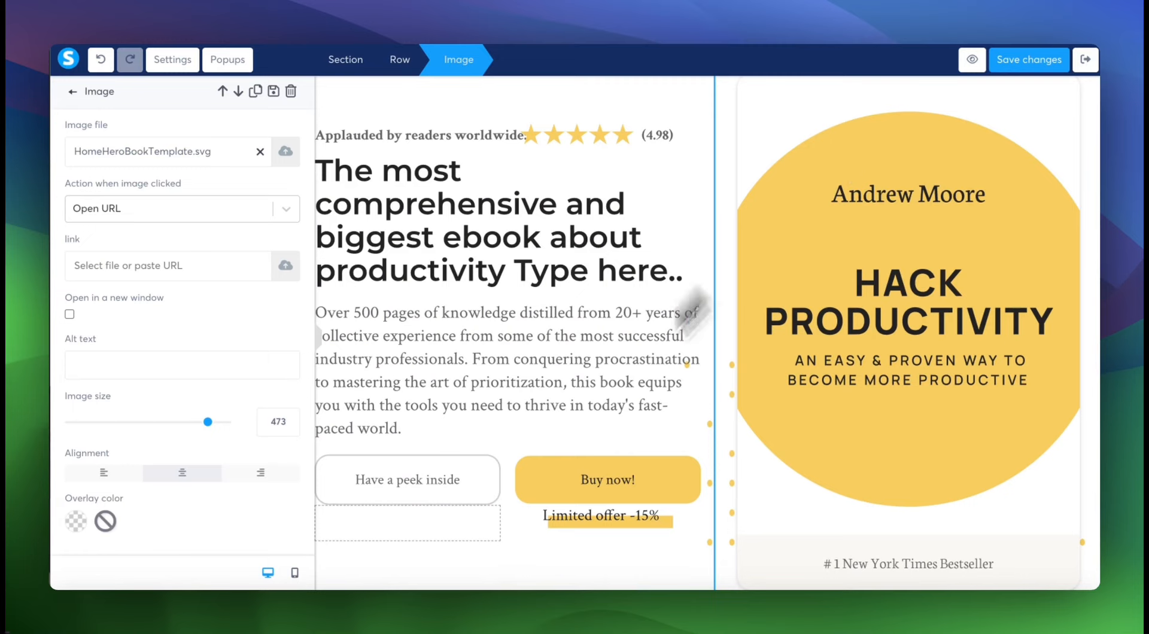
View the settings of the hero's "Buy now!" button and look over the page down to the book chapters section.
{"action": "left_click", "coordinate": [578, 503]}
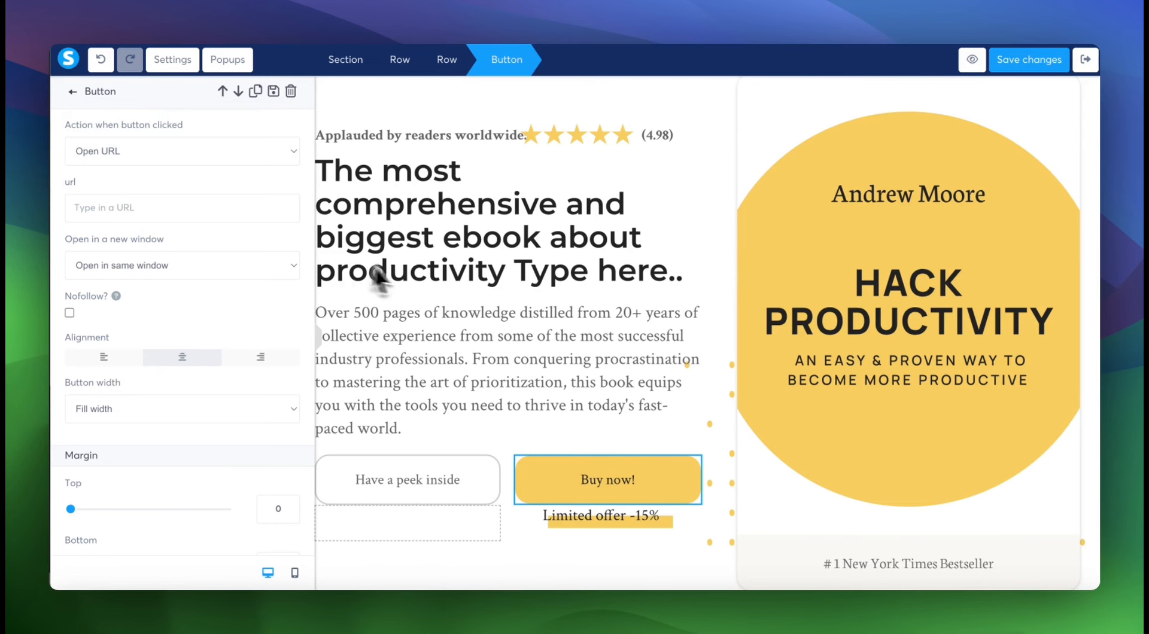
{"action": "scroll", "coordinate": [422, 290], "scroll_direction": "down", "scroll_amount": 15}
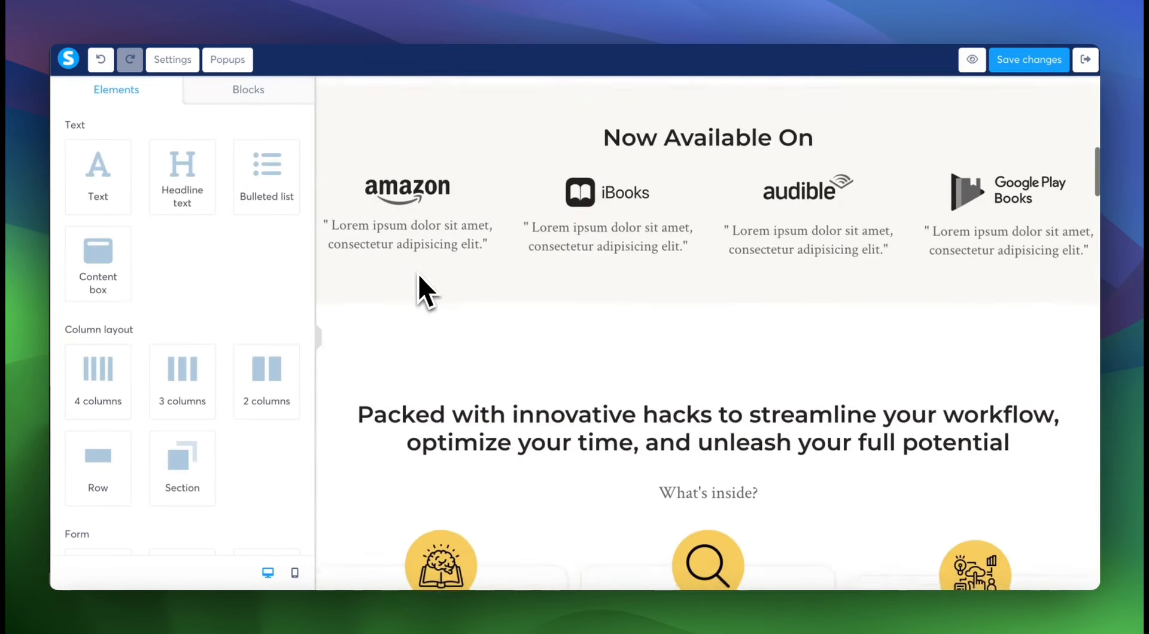
{"action": "scroll", "coordinate": [419, 290], "scroll_direction": "down", "scroll_amount": 12}
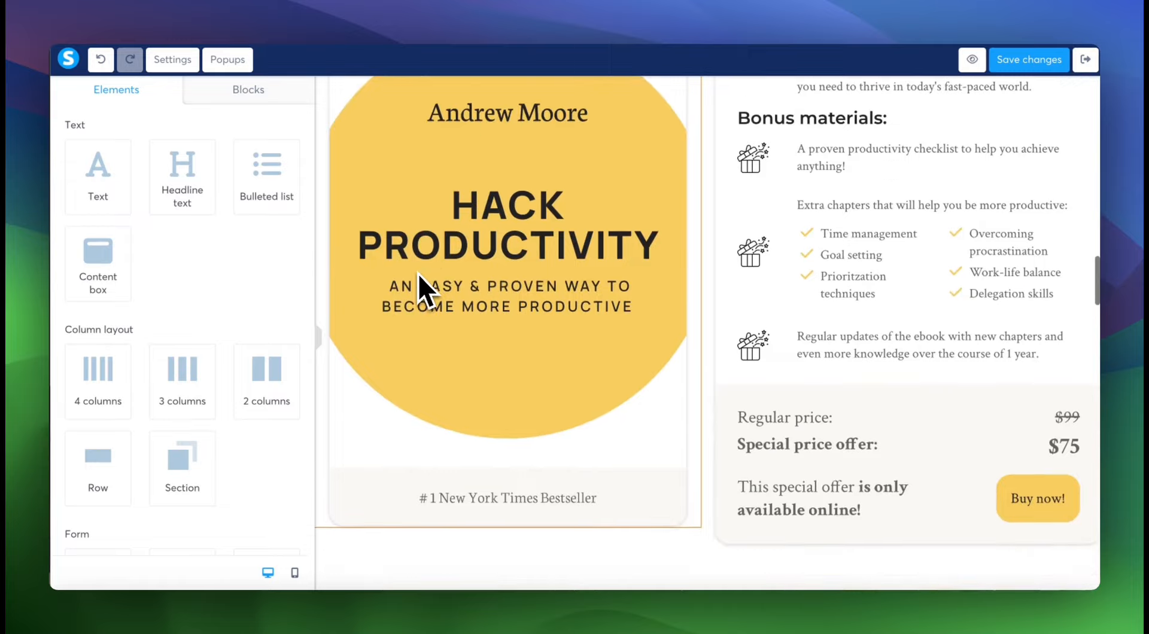
{"action": "scroll", "coordinate": [413, 222], "scroll_direction": "down", "scroll_amount": 10}
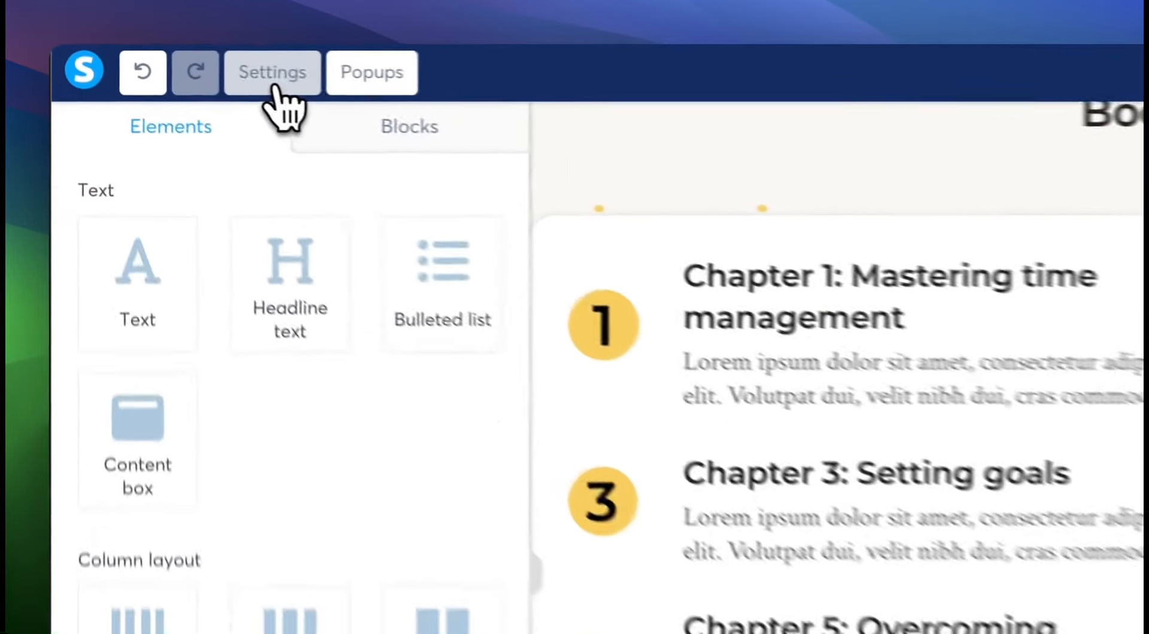
Review the sales page settings, including default and heading typography, language, and the SEO title, description, keywords and author fields.
{"action": "left_click", "coordinate": [175, 61]}
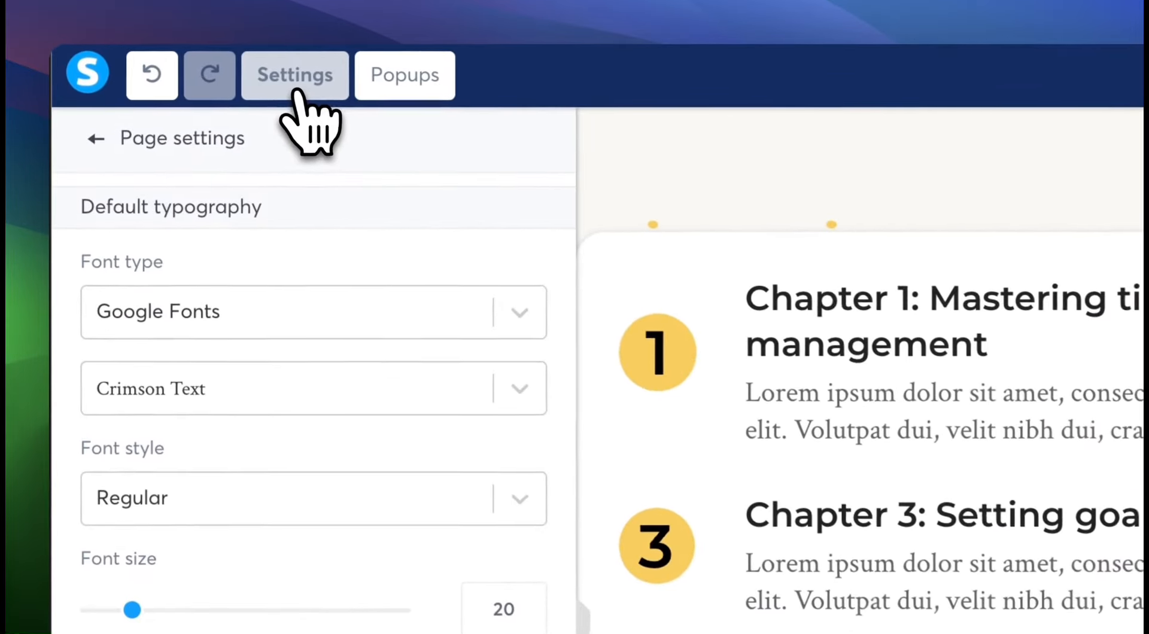
{"action": "scroll", "coordinate": [392, 422], "scroll_direction": "down", "scroll_amount": 10}
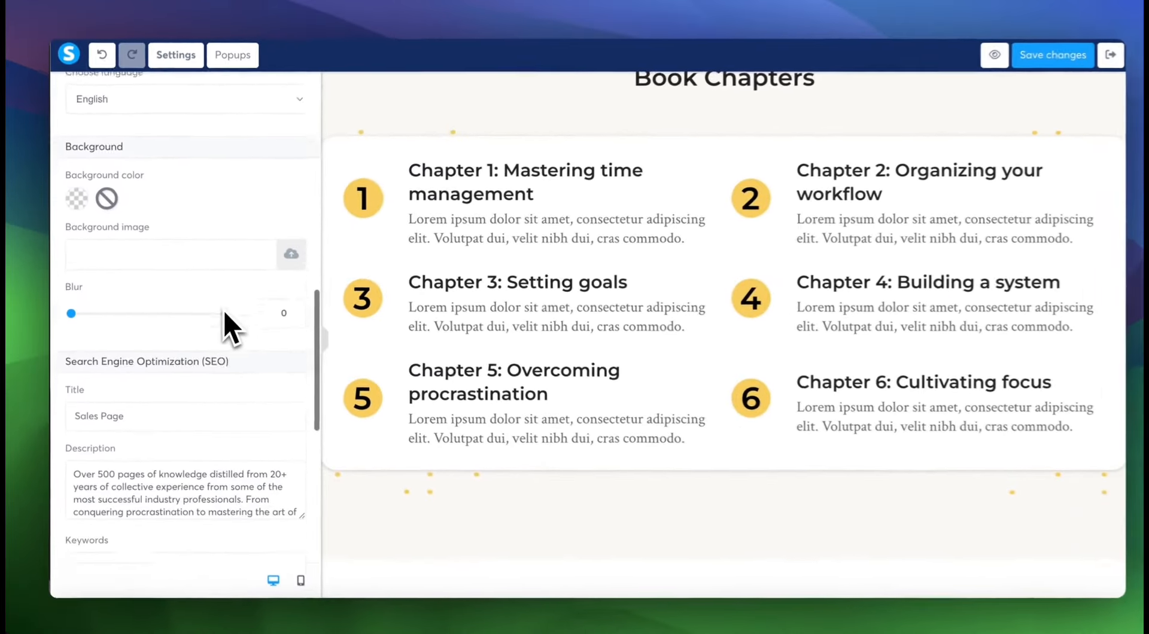
{"action": "scroll", "coordinate": [224, 310], "scroll_direction": "down", "scroll_amount": 3}
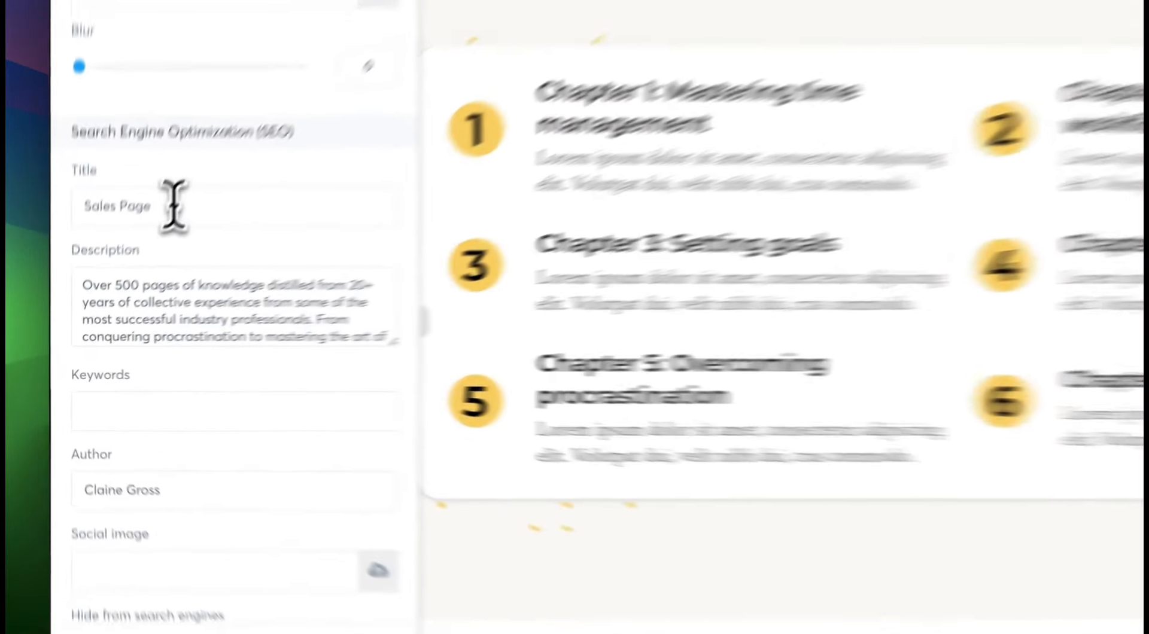
{"action": "left_click_drag", "start_coordinate": [149, 206], "coordinate": [79, 206]}
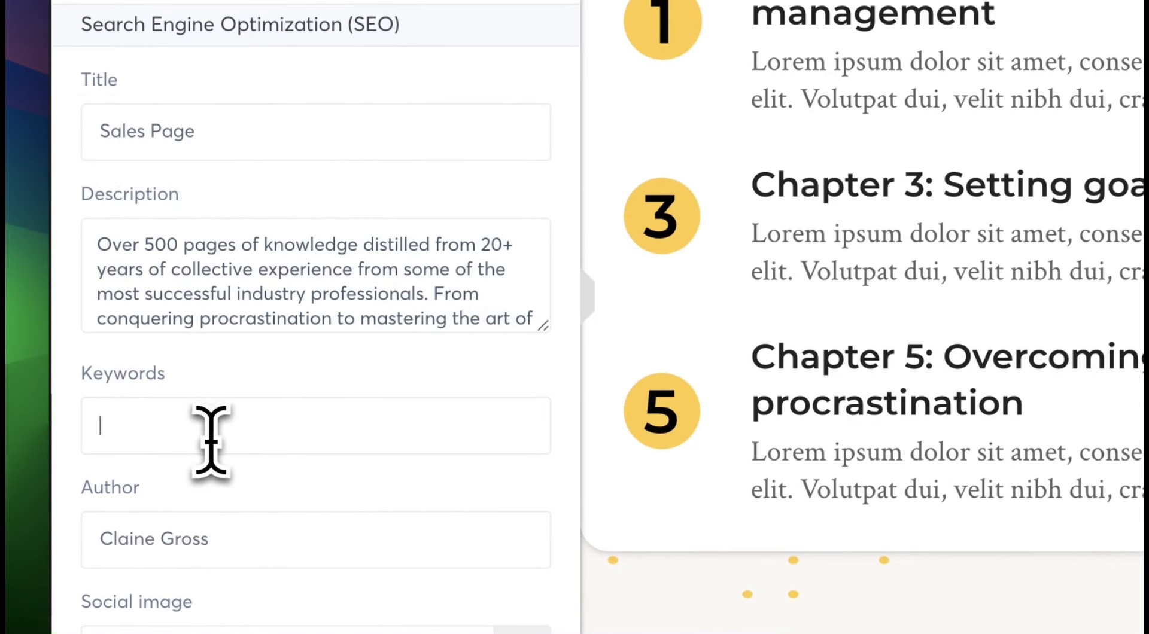
{"action": "left_click", "coordinate": [241, 556]}
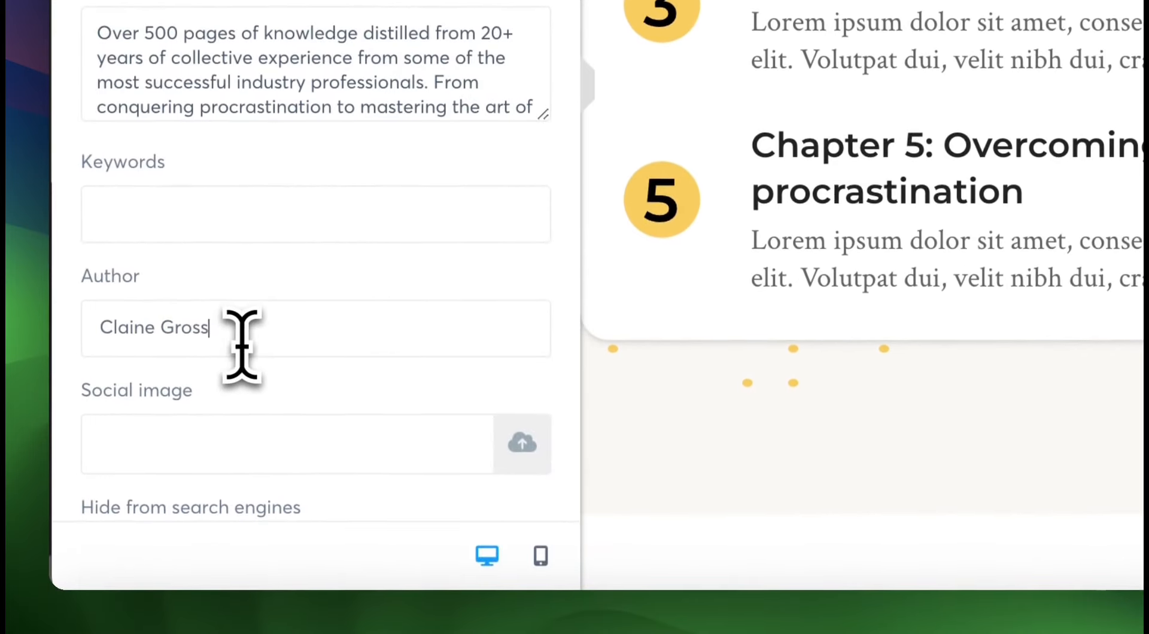
{"action": "scroll", "coordinate": [386, 407], "scroll_direction": "down", "scroll_amount": 3}
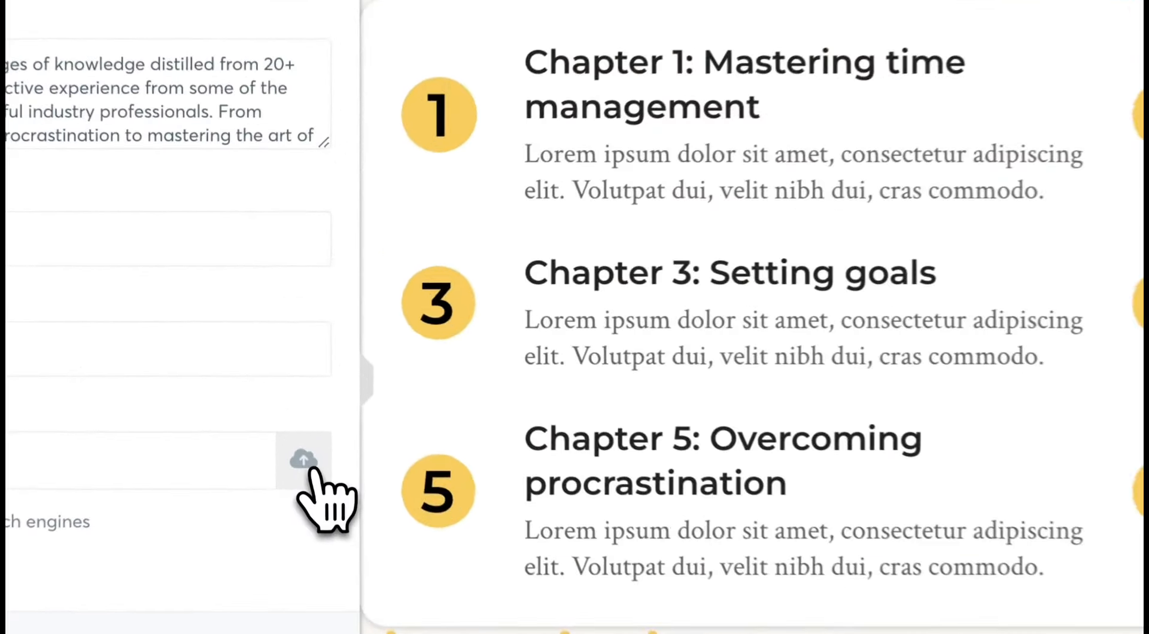
Browse the uploaded files available for the sales page's social image and close the file chooser without inserting one.
{"action": "left_click", "coordinate": [287, 381]}
{"action": "left_click", "coordinate": [1018, 40]}
{"action": "scroll", "coordinate": [578, 445], "scroll_direction": "down", "scroll_amount": 10}
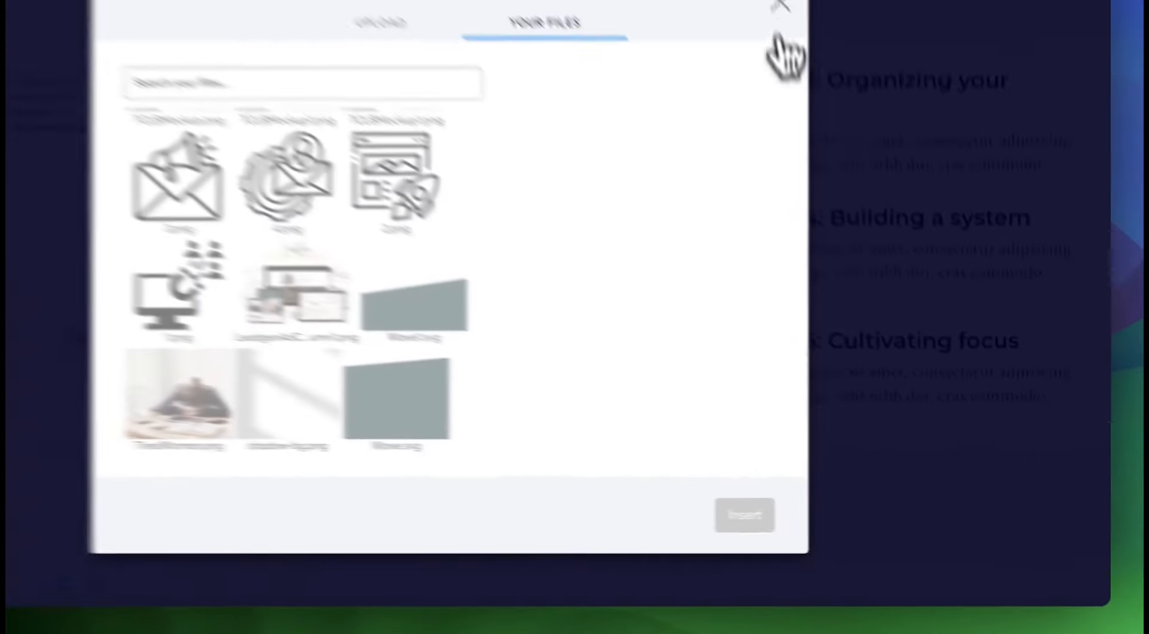
{"action": "left_click", "coordinate": [778, 36]}
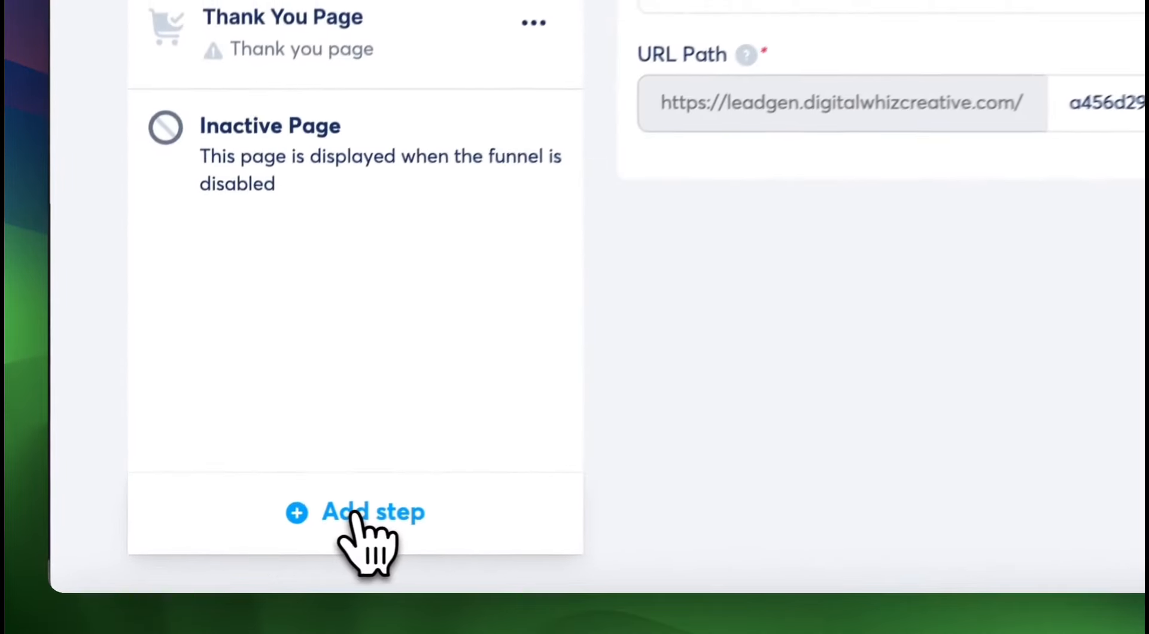
Add a funnel step named "Upsell Page" of type Upsell and place it between the order form and thank you page.
{"action": "left_click", "coordinate": [209, 554]}
{"action": "left_click", "coordinate": [637, 70]}
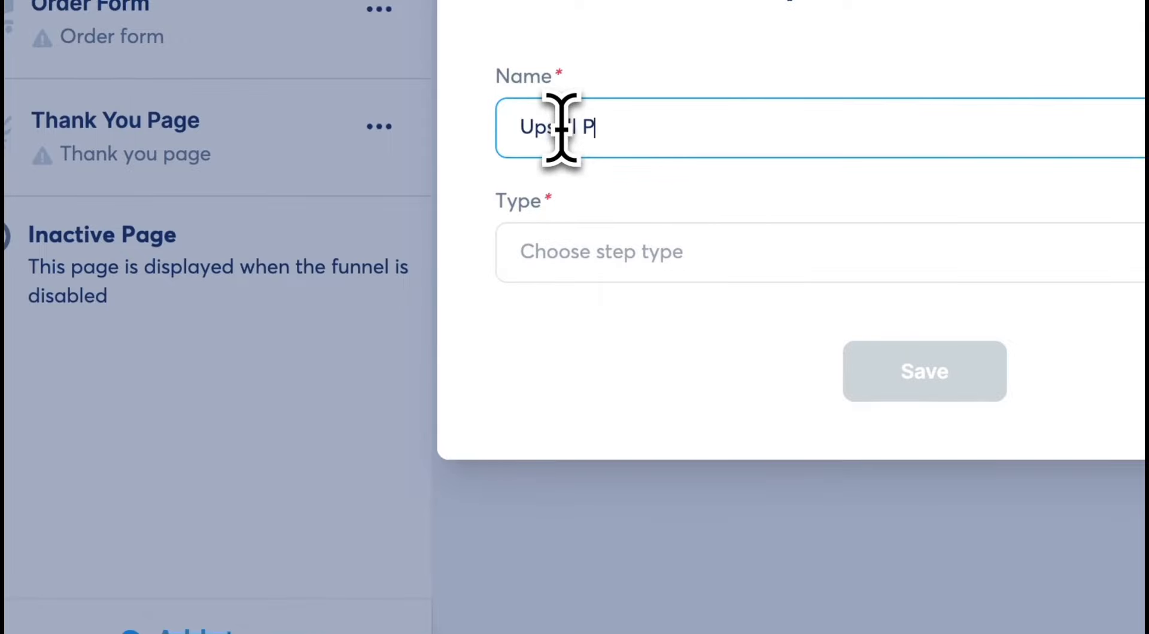
{"action": "left_click", "coordinate": [593, 252]}
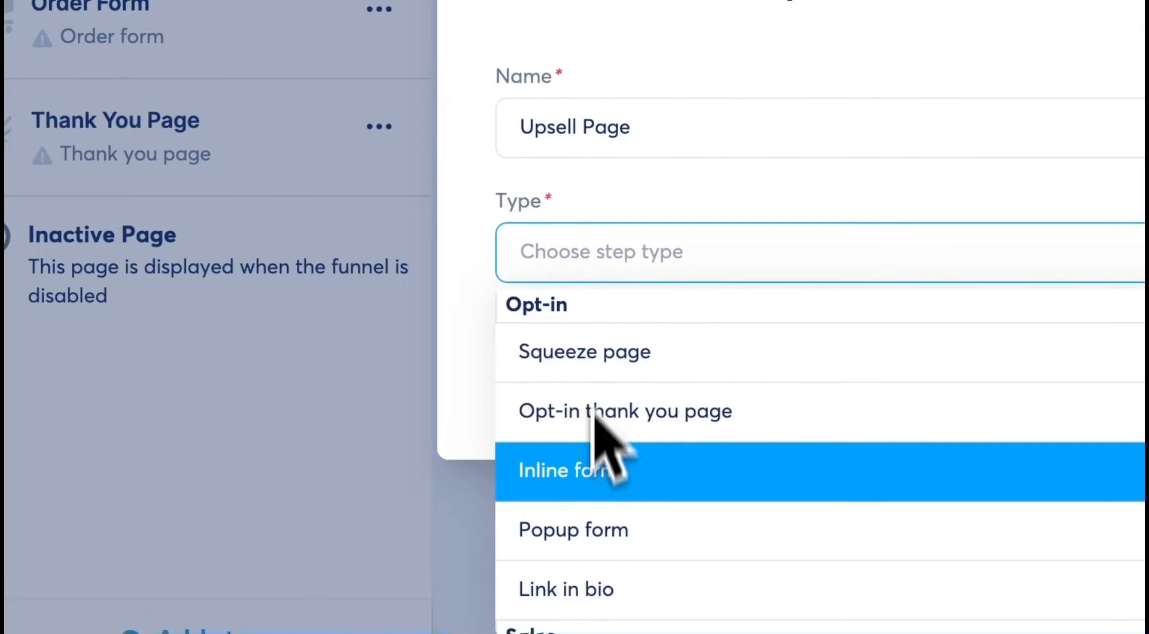
{"action": "scroll", "coordinate": [598, 467], "scroll_direction": "down", "scroll_amount": 5}
{"action": "left_click", "coordinate": [553, 544]}
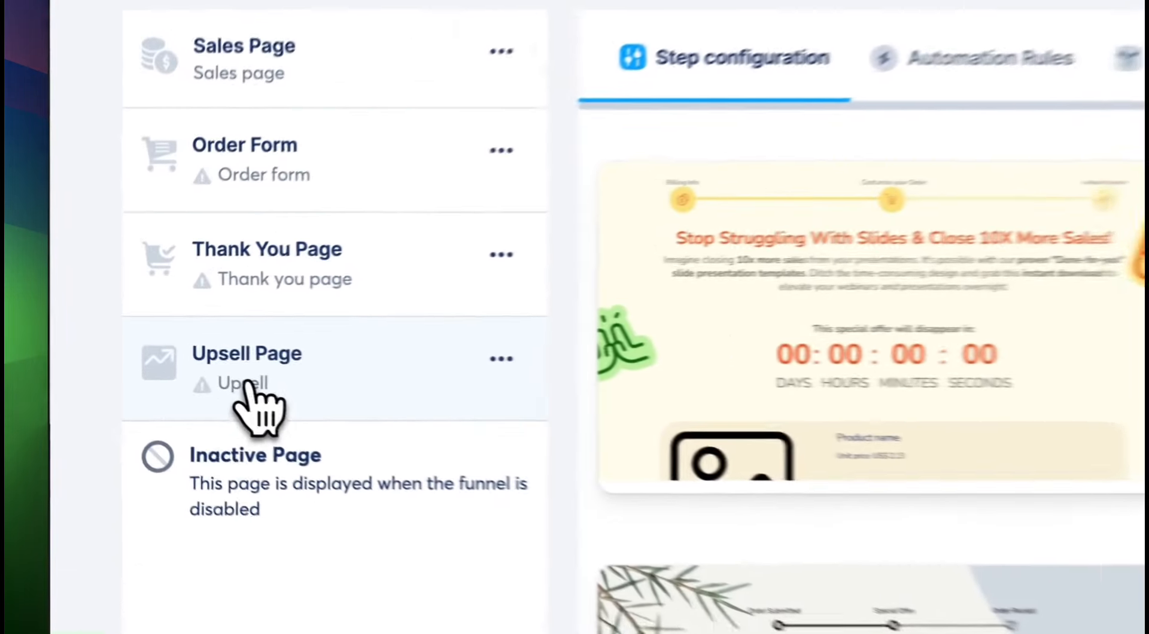
{"action": "left_click_drag", "start_coordinate": [166, 377], "coordinate": [158, 296]}
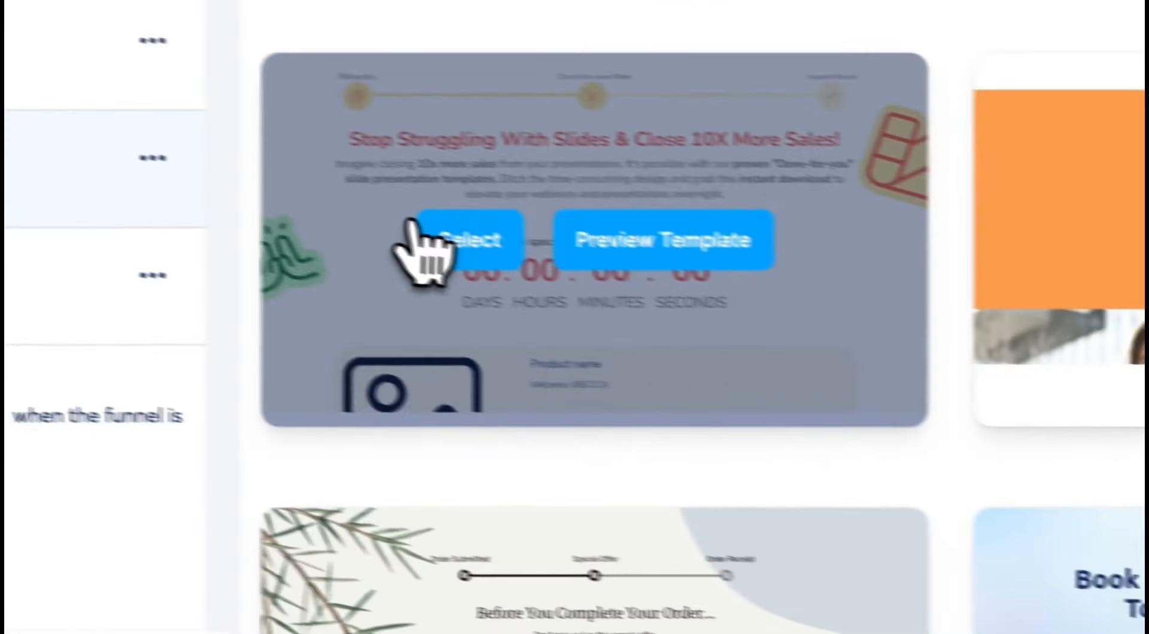
Apply the "Before You Complete Your Order..." template to the upsell page and open the page for editing.
{"action": "scroll", "coordinate": [881, 346], "scroll_direction": "down", "scroll_amount": 5}
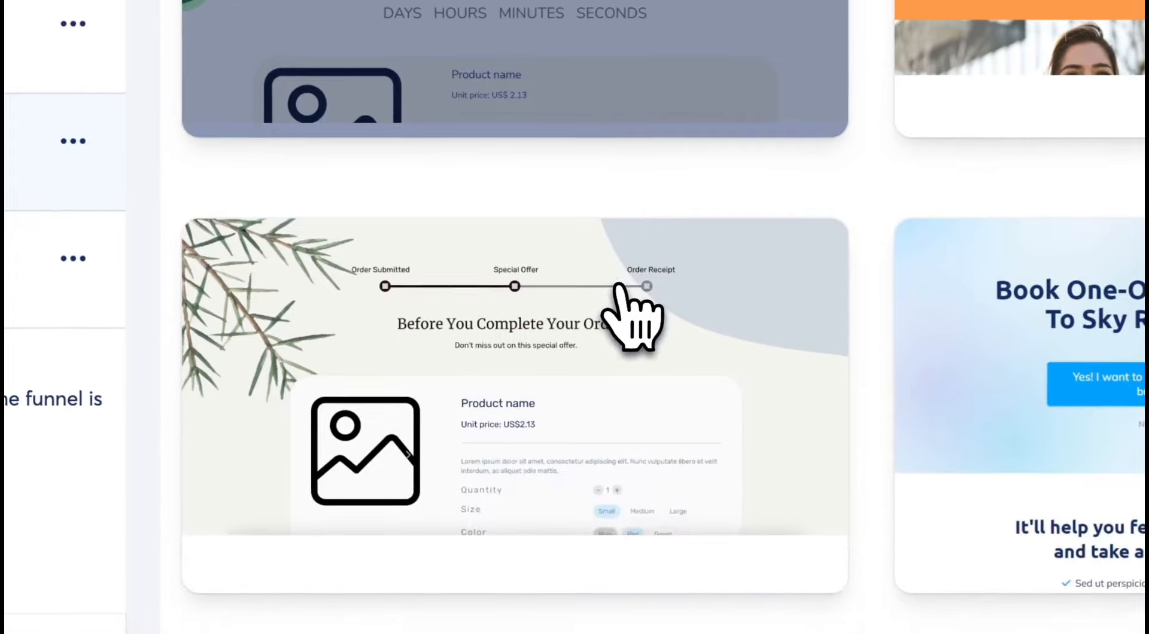
{"action": "mouse_move", "coordinate": [541, 340]}
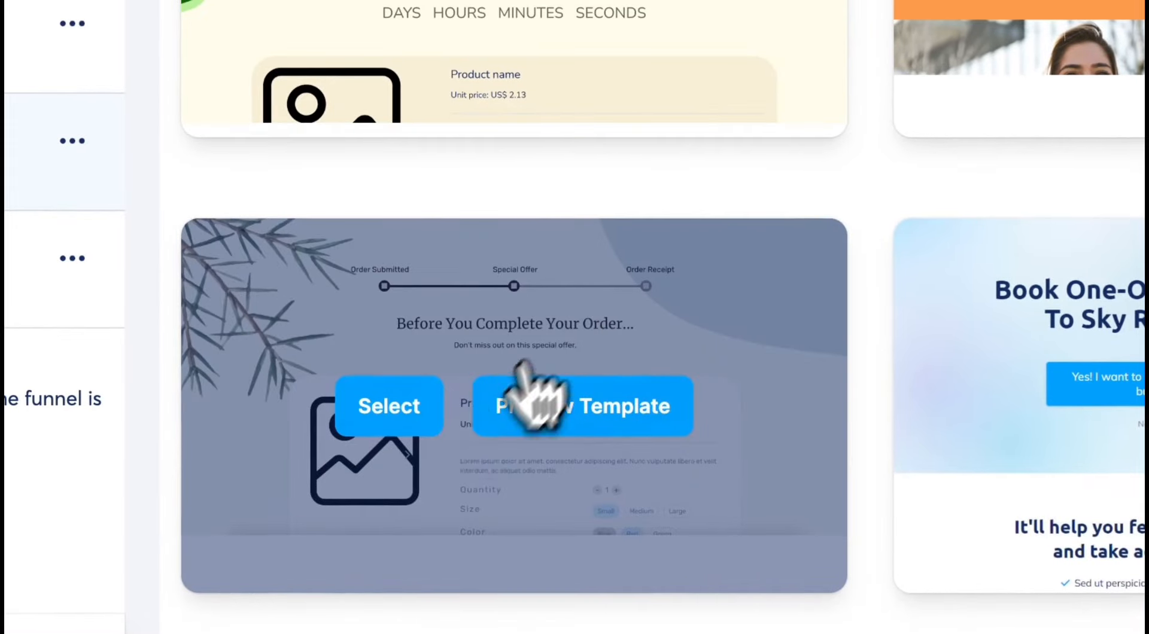
{"action": "left_click", "coordinate": [389, 406]}
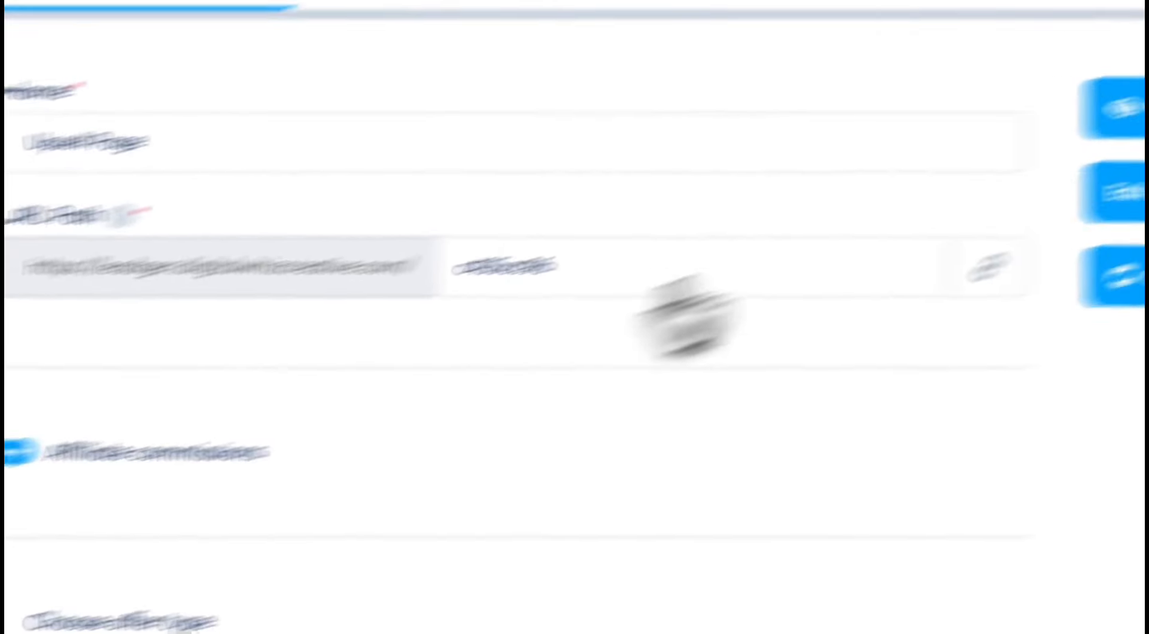
{"action": "left_click", "coordinate": [872, 321]}
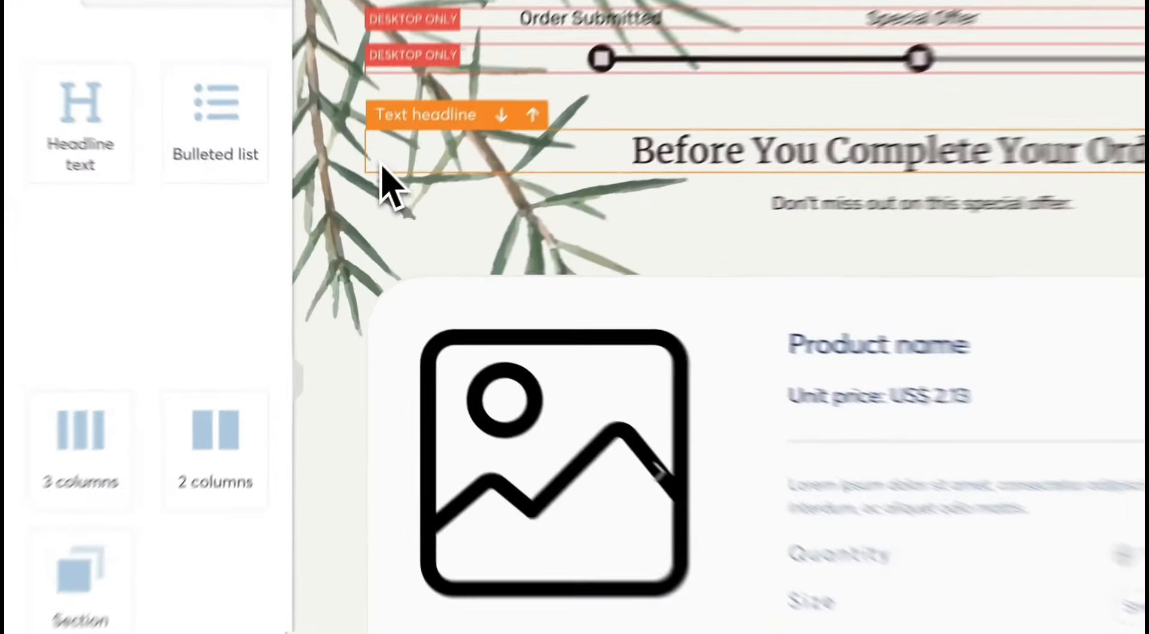
Inspect the upsell template's headline and product block, and look over its offer buttons and checkout badges.
{"action": "scroll", "coordinate": [465, 286], "scroll_direction": "down", "scroll_amount": 1}
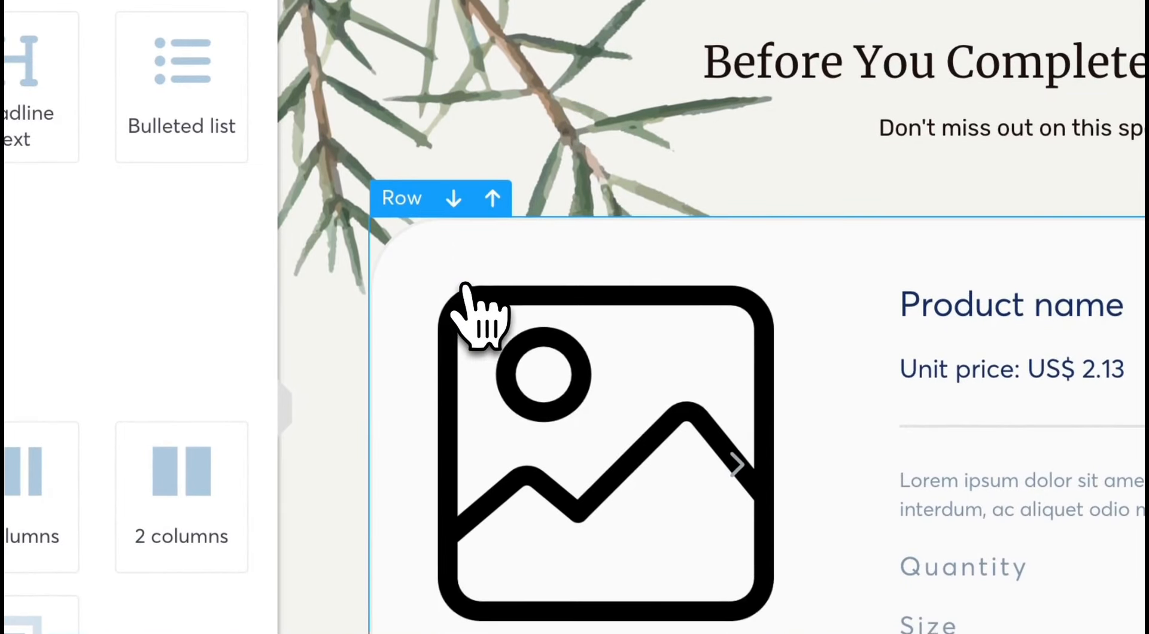
{"action": "scroll", "coordinate": [465, 286], "scroll_direction": "up", "scroll_amount": 2}
{"action": "left_click", "coordinate": [765, 213]}
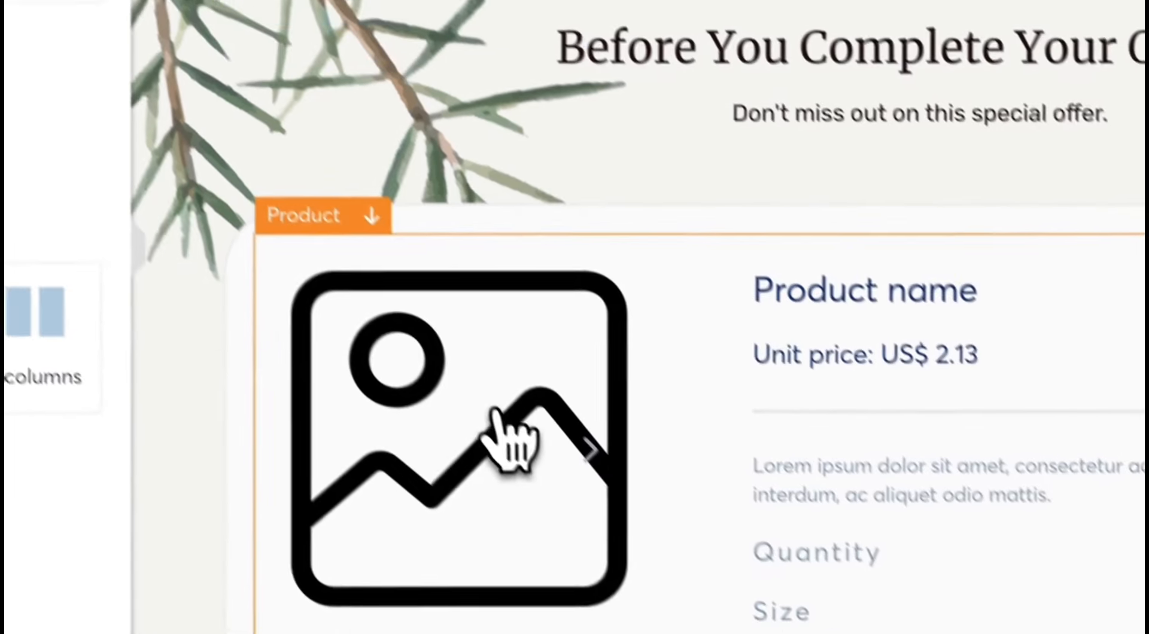
{"action": "left_click", "coordinate": [642, 583]}
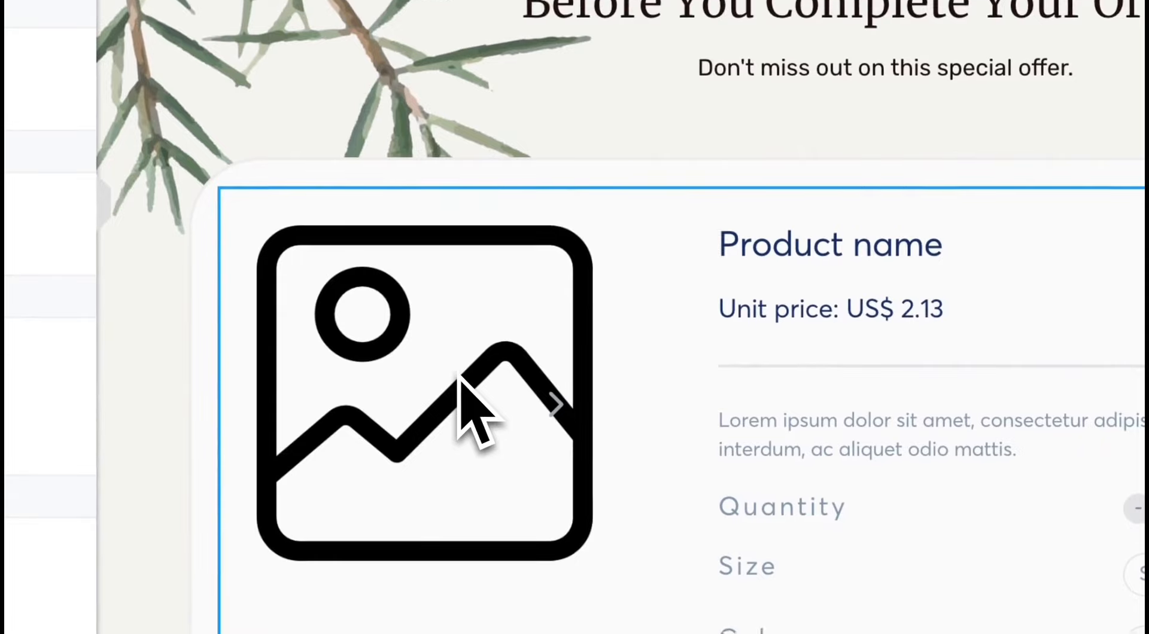
{"action": "scroll", "coordinate": [622, 383], "scroll_direction": "down", "scroll_amount": 10}
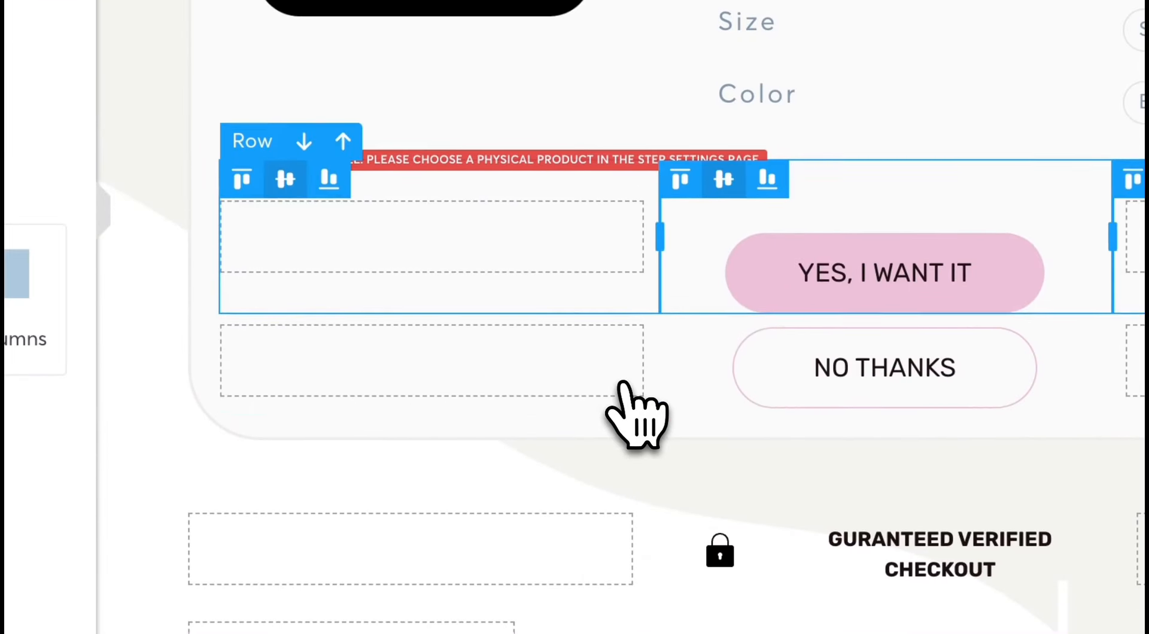
{"action": "scroll", "coordinate": [623, 383], "scroll_direction": "down", "scroll_amount": 1}
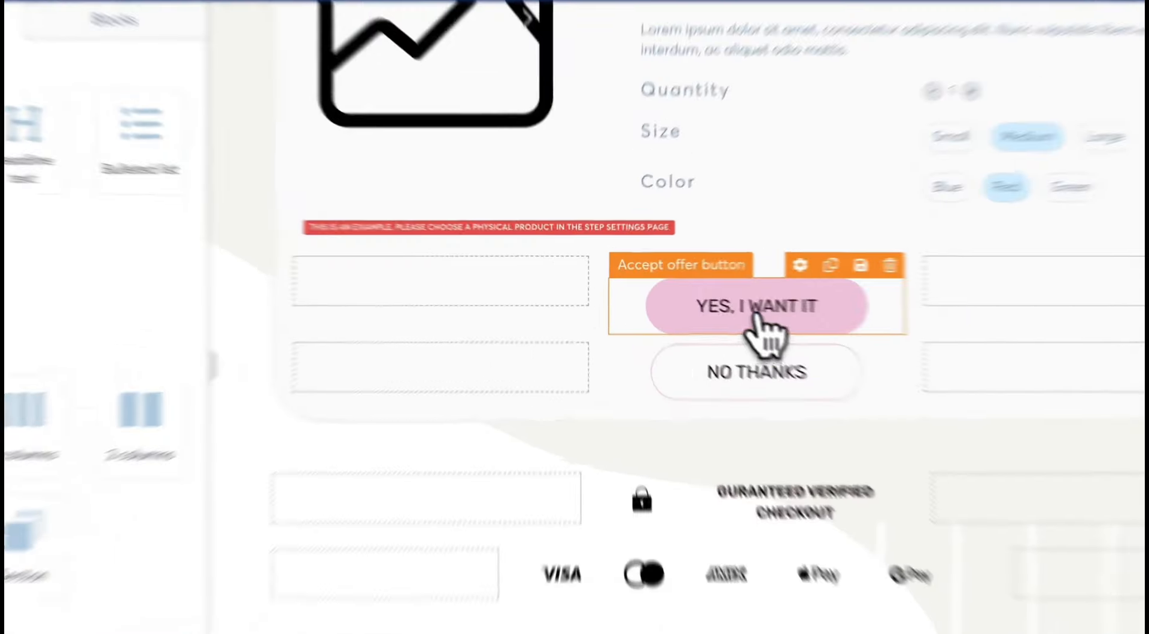
Inspect the "YES, I WANT IT" button's background color, icon and text settings, and check the "NO THANKS" button.
{"action": "left_click", "coordinate": [697, 301]}
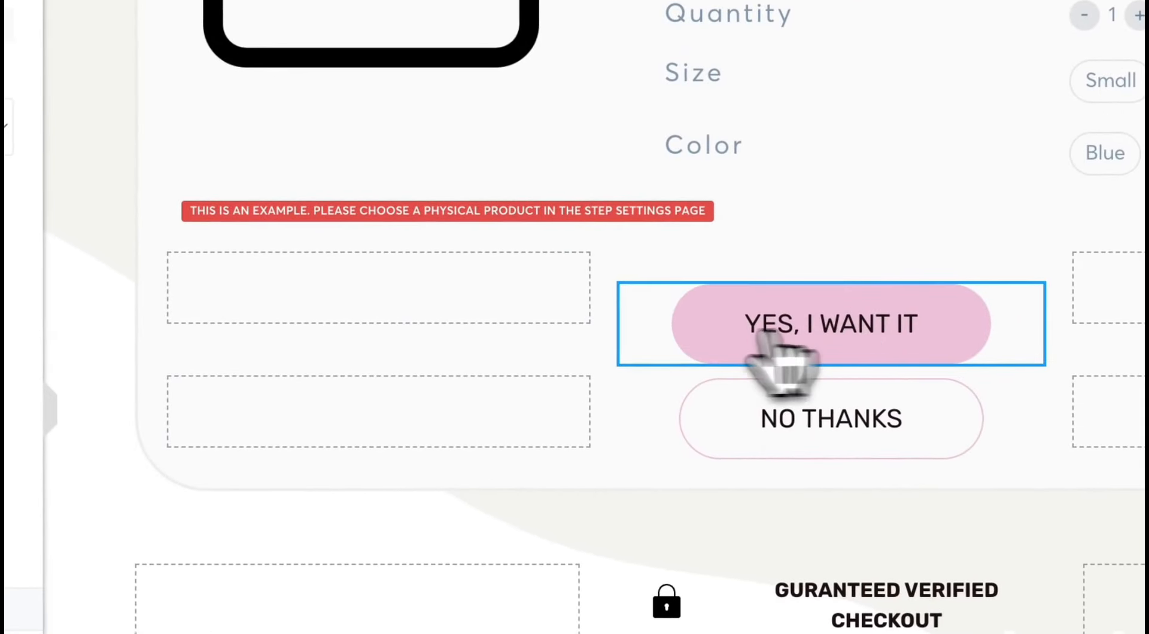
{"action": "left_click", "coordinate": [100, 294]}
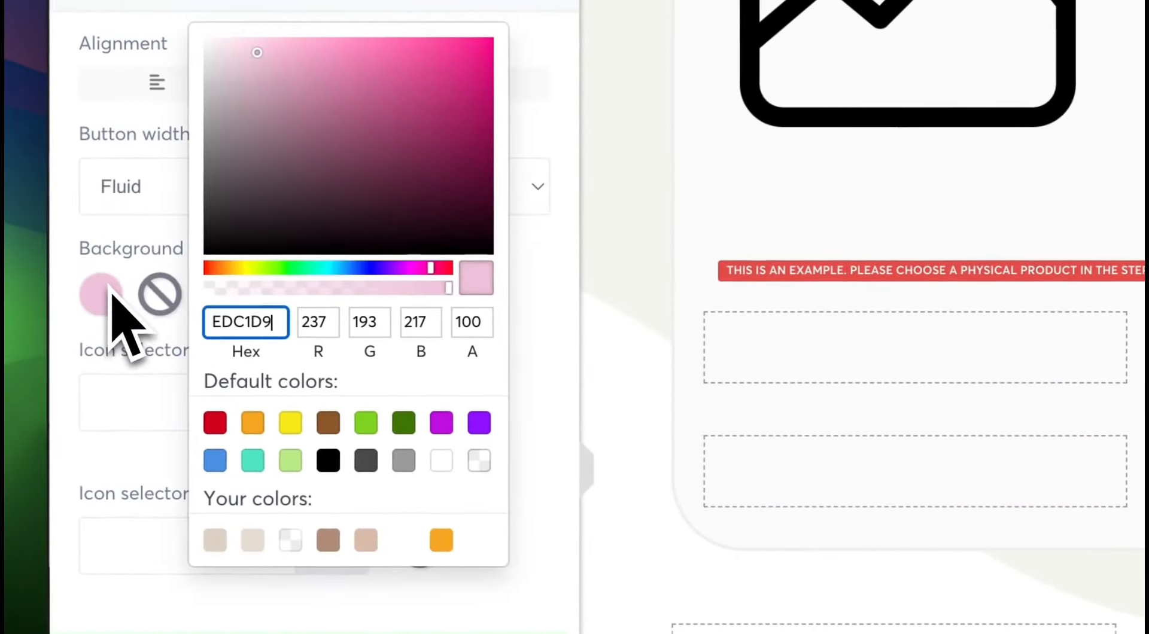
{"action": "left_click", "coordinate": [121, 395]}
{"action": "scroll", "coordinate": [525, 280], "scroll_direction": "down", "scroll_amount": 15}
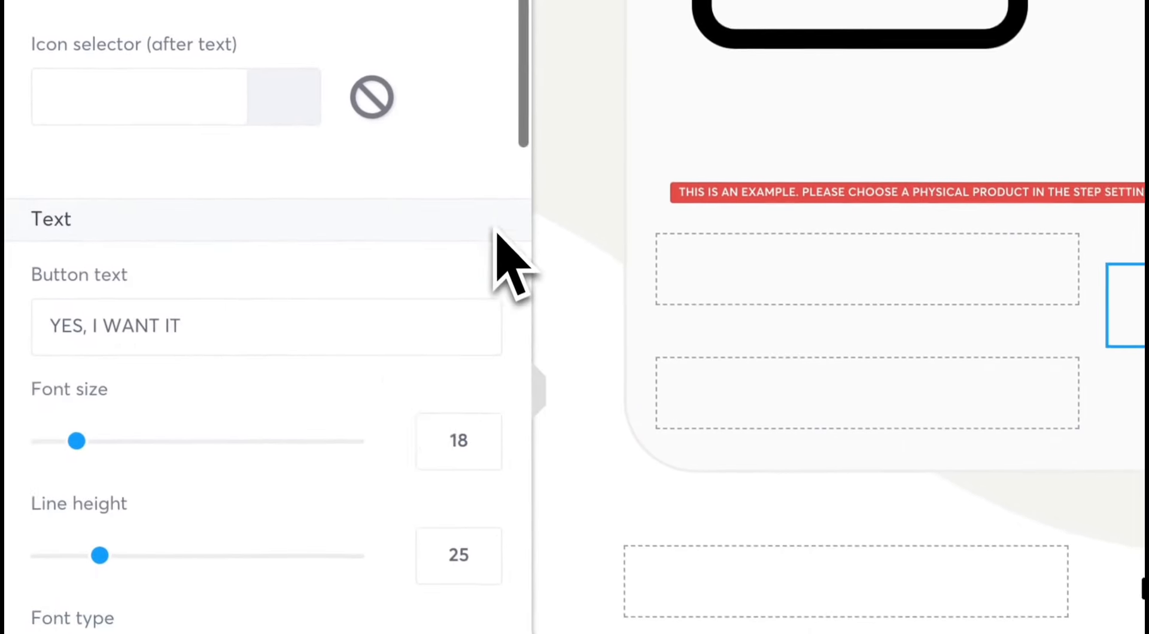
{"action": "scroll", "coordinate": [365, 443], "scroll_direction": "down", "scroll_amount": 10}
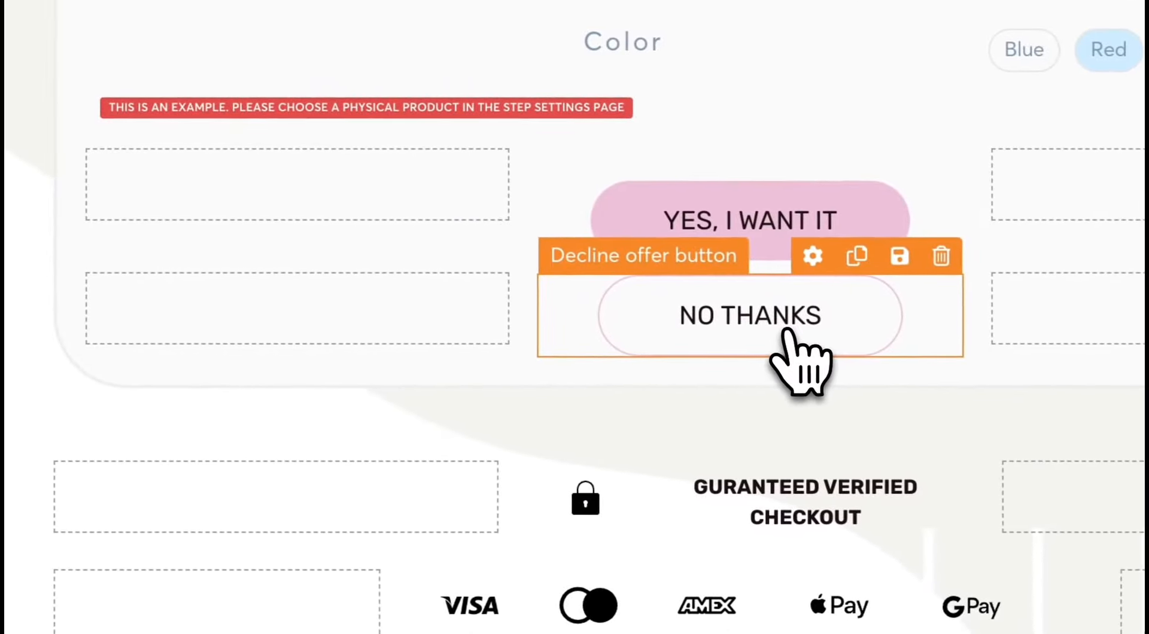
{"action": "left_click", "coordinate": [793, 331]}
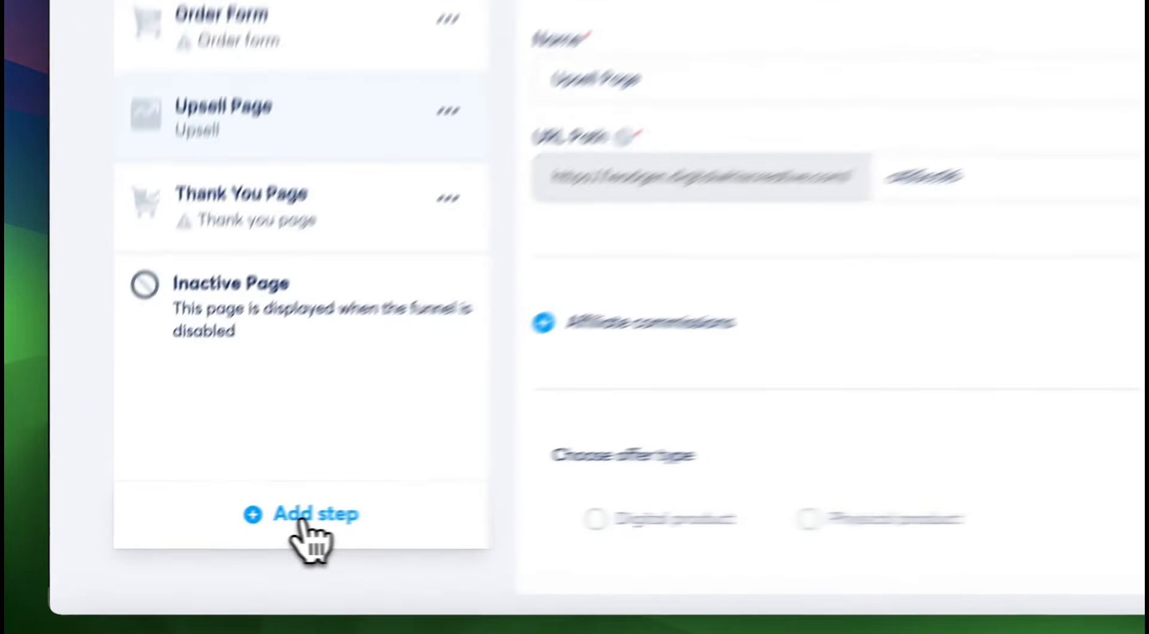
Add a funnel step named "Downsell Page" of type Downsell and place it between the upsell and thank you pages.
{"action": "left_click", "coordinate": [212, 532]}
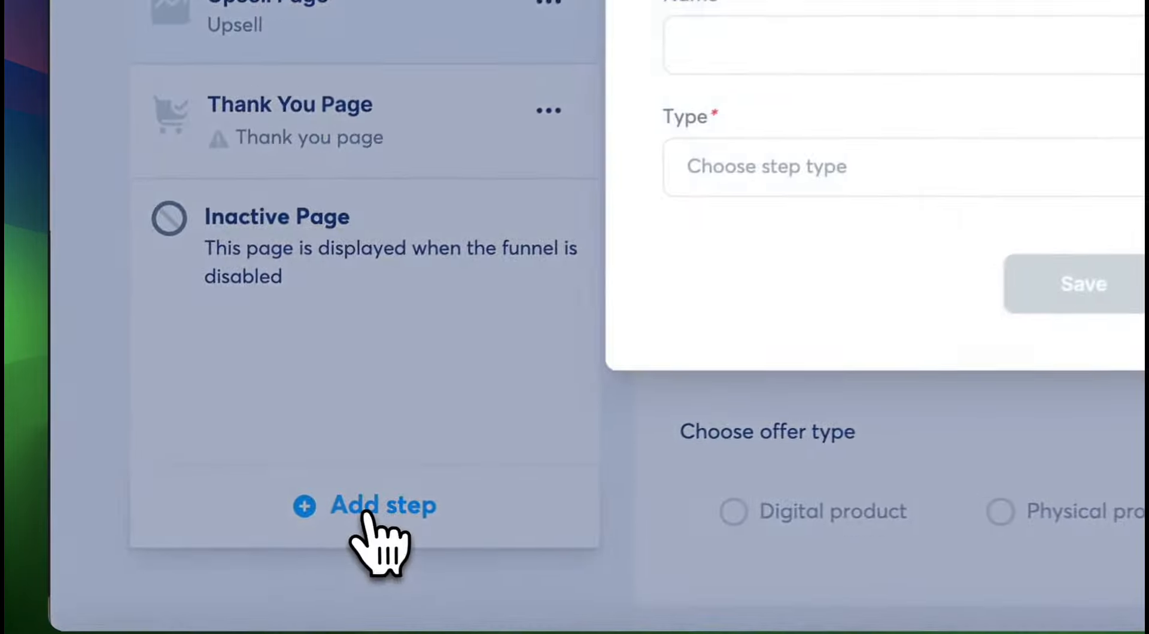
{"action": "type", "text": "Downsell Page"}
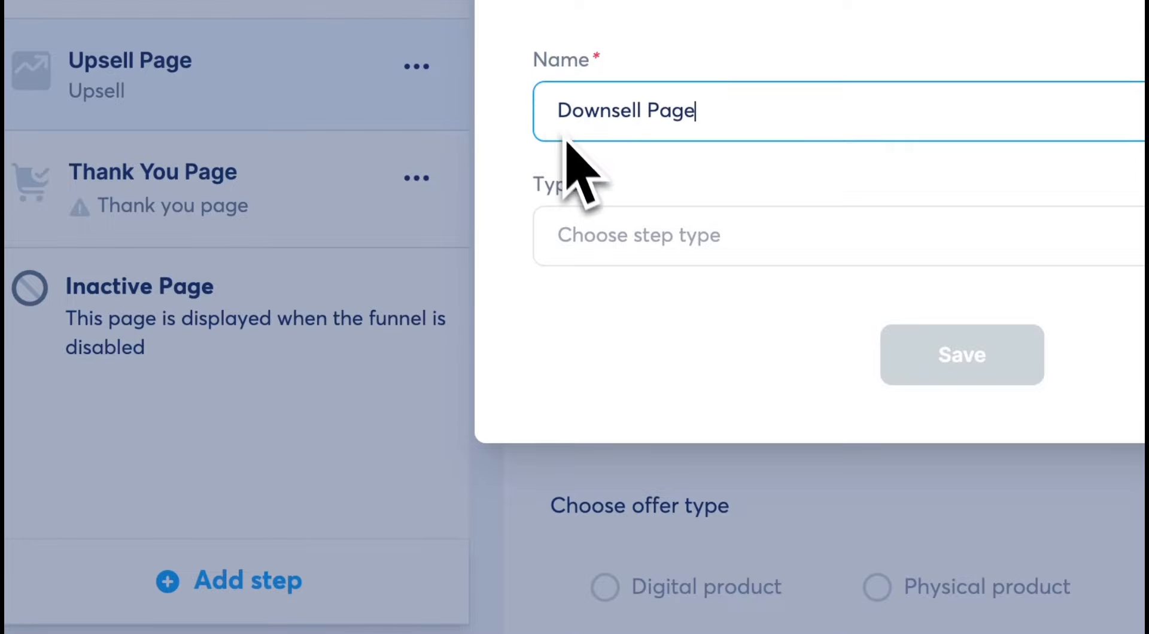
{"action": "left_click", "coordinate": [583, 234]}
{"action": "scroll", "coordinate": [614, 479], "scroll_direction": "down", "scroll_amount": 4}
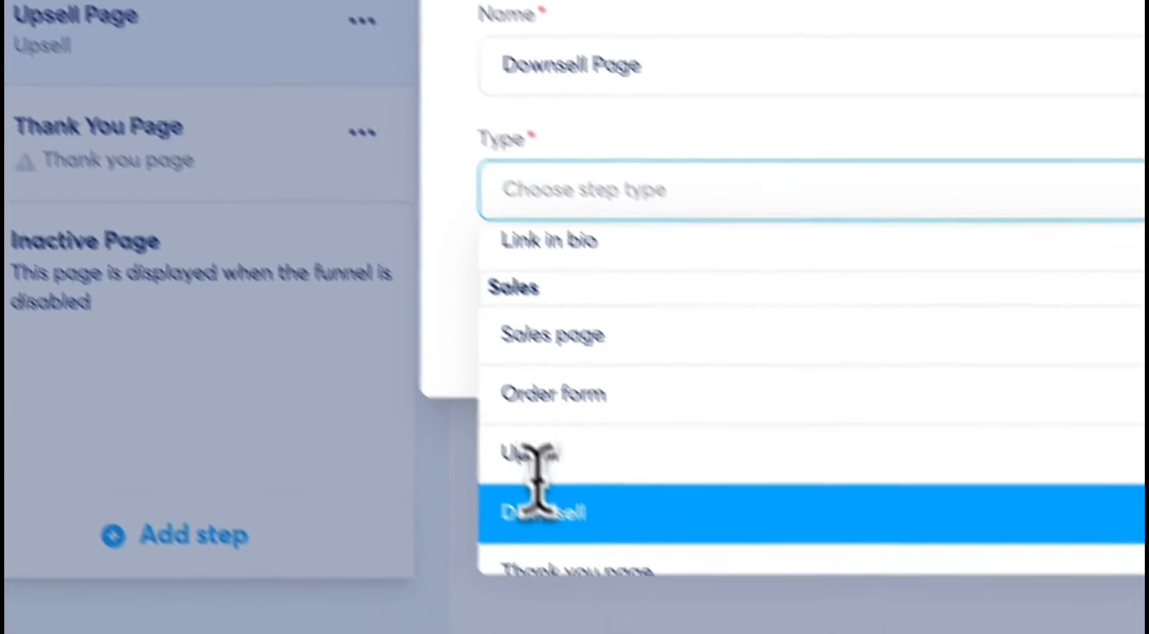
{"action": "left_click", "coordinate": [539, 505]}
{"action": "left_click", "coordinate": [919, 312]}
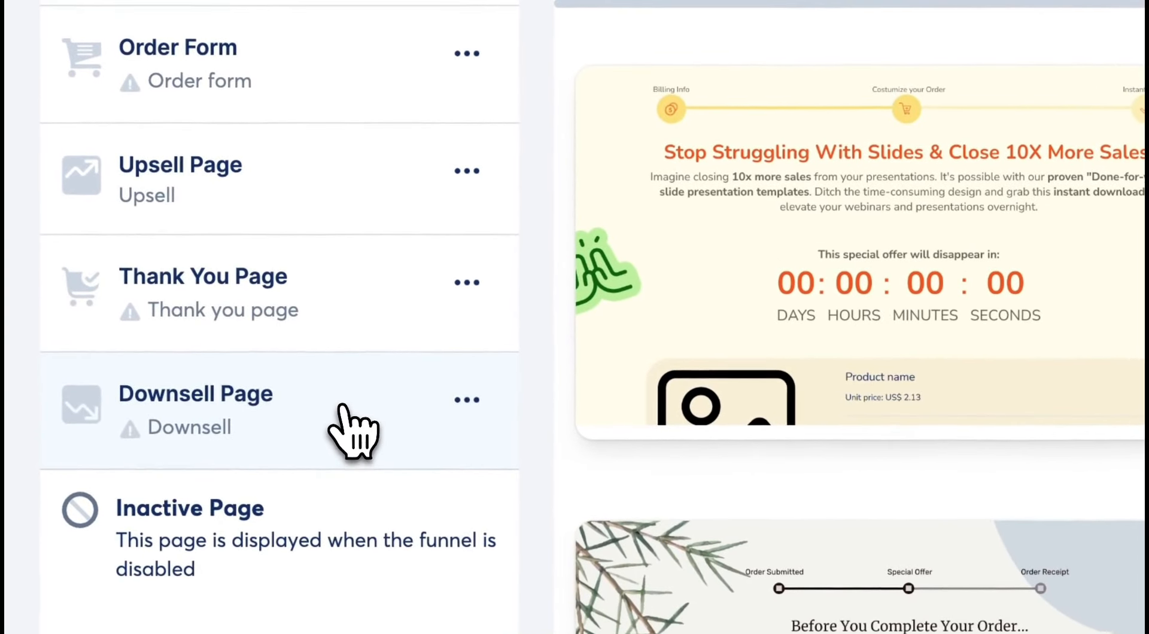
{"action": "left_click_drag", "start_coordinate": [341, 407], "coordinate": [342, 301]}
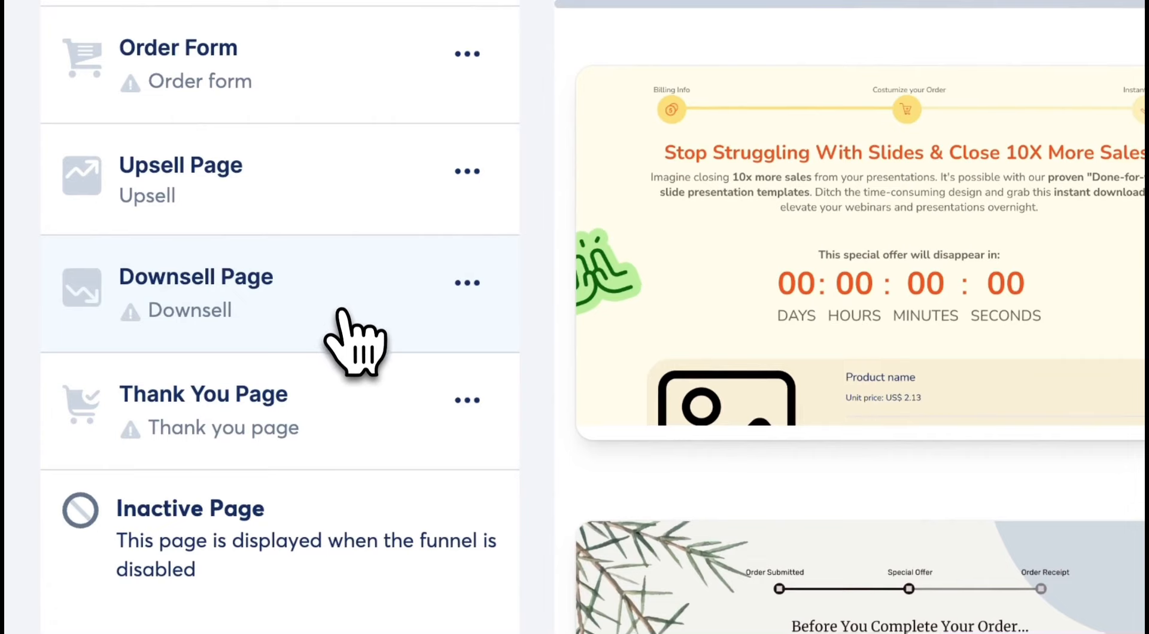
Apply the orange "50% de desconto" template to the downsell page and open the page for editing.
{"action": "scroll", "coordinate": [780, 359], "scroll_direction": "down", "scroll_amount": 1}
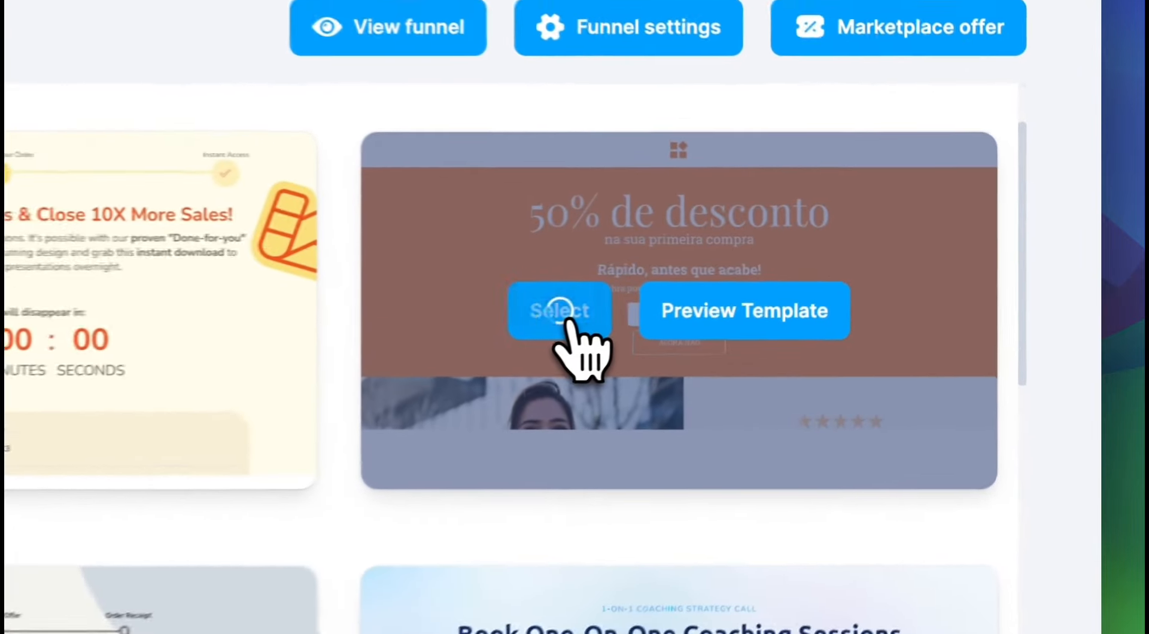
{"action": "left_click", "coordinate": [818, 273]}
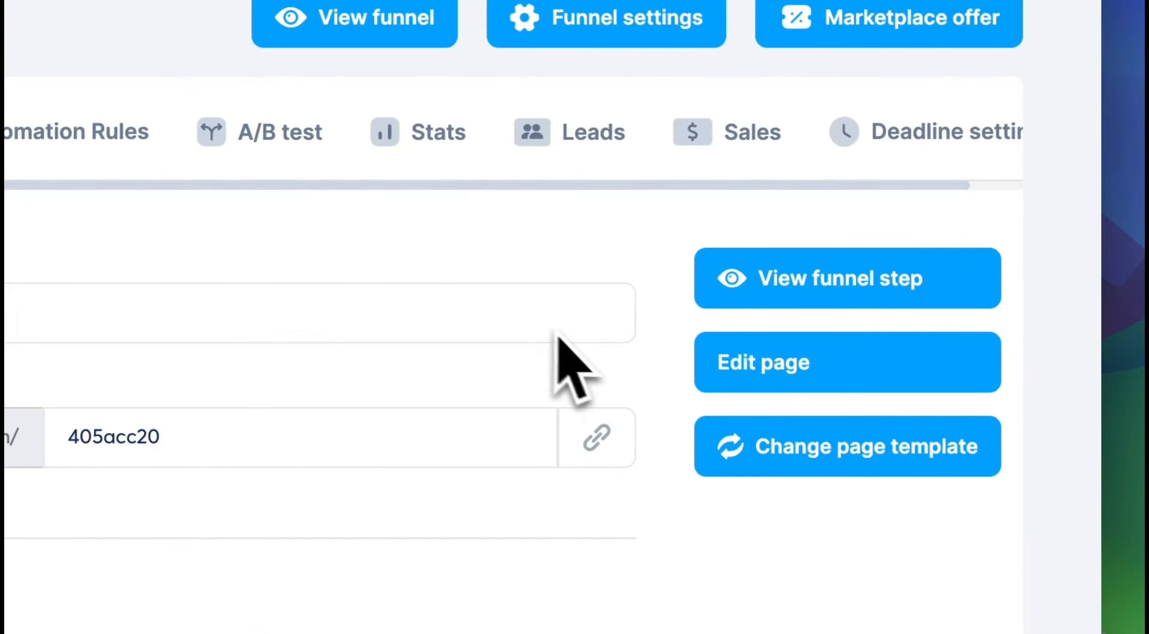
{"action": "left_click", "coordinate": [745, 370]}
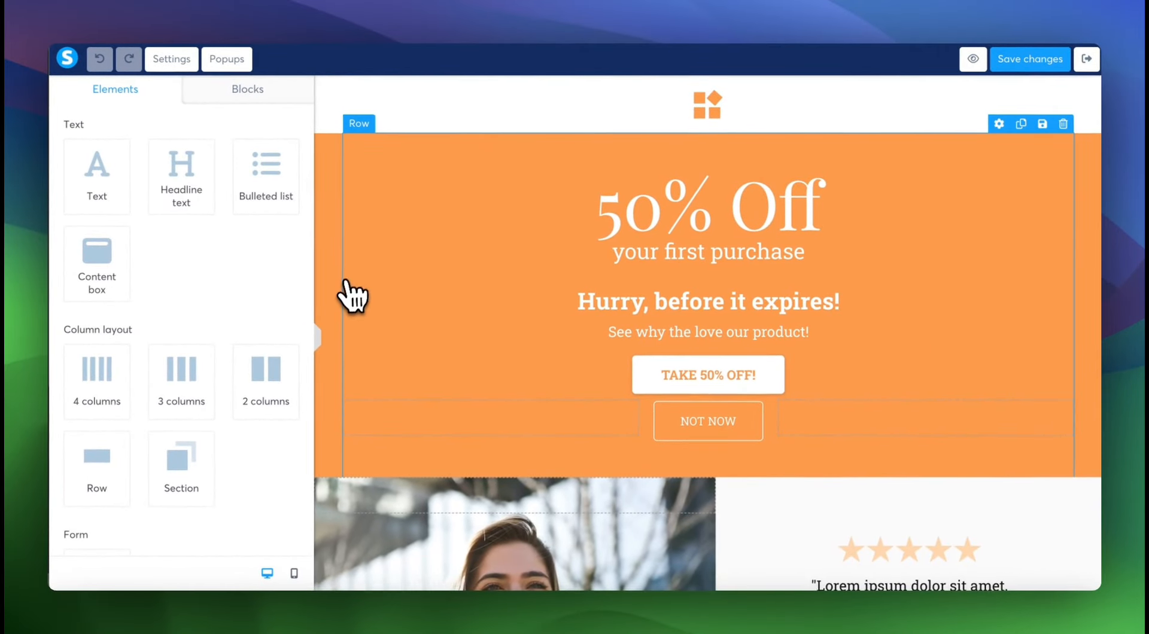
Examine the downsell template's "50% Off" headline, its "TAKE 50% OFF!" and "NOT NOW" buttons, and the sections below them.
{"action": "scroll", "coordinate": [345, 286], "scroll_direction": "down", "scroll_amount": 1}
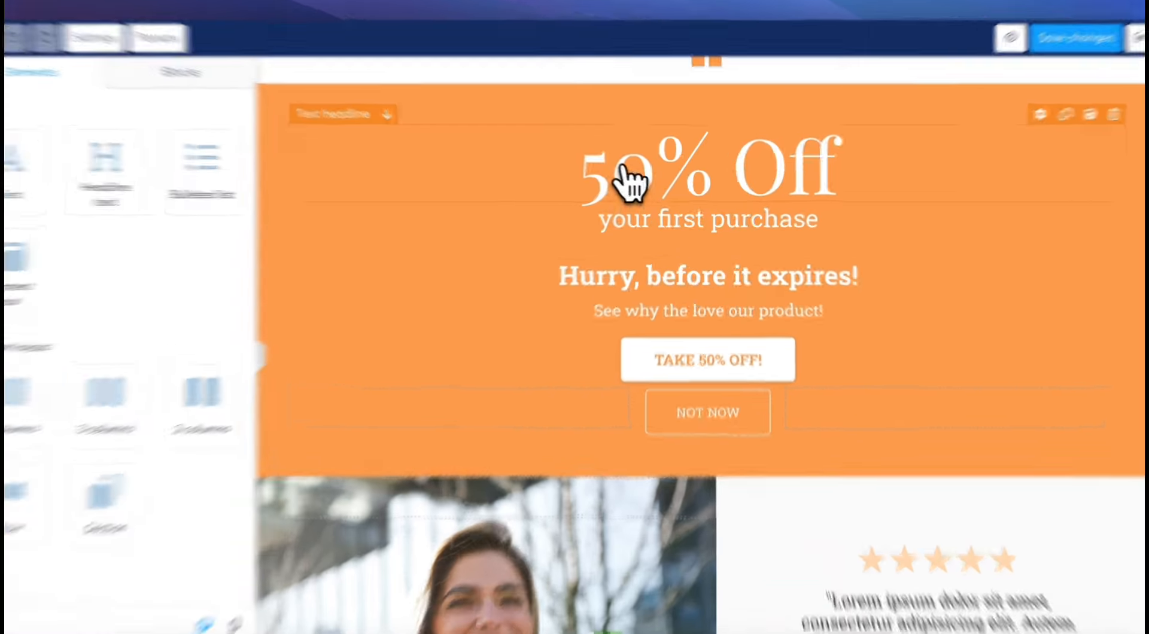
{"action": "left_click", "coordinate": [639, 183]}
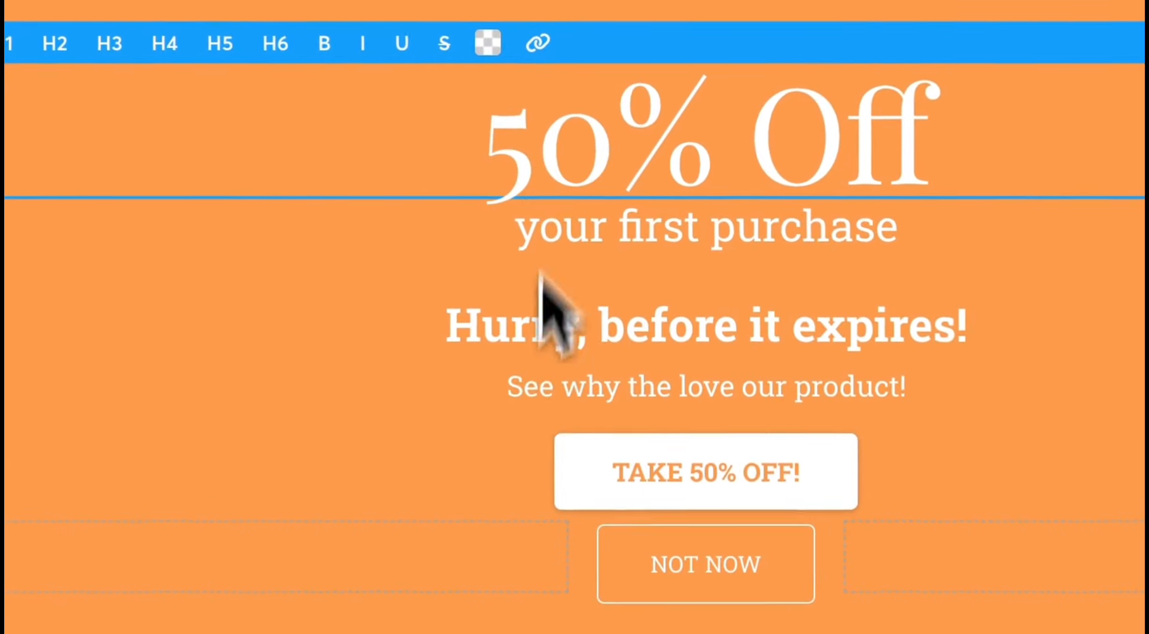
{"action": "left_click", "coordinate": [622, 488]}
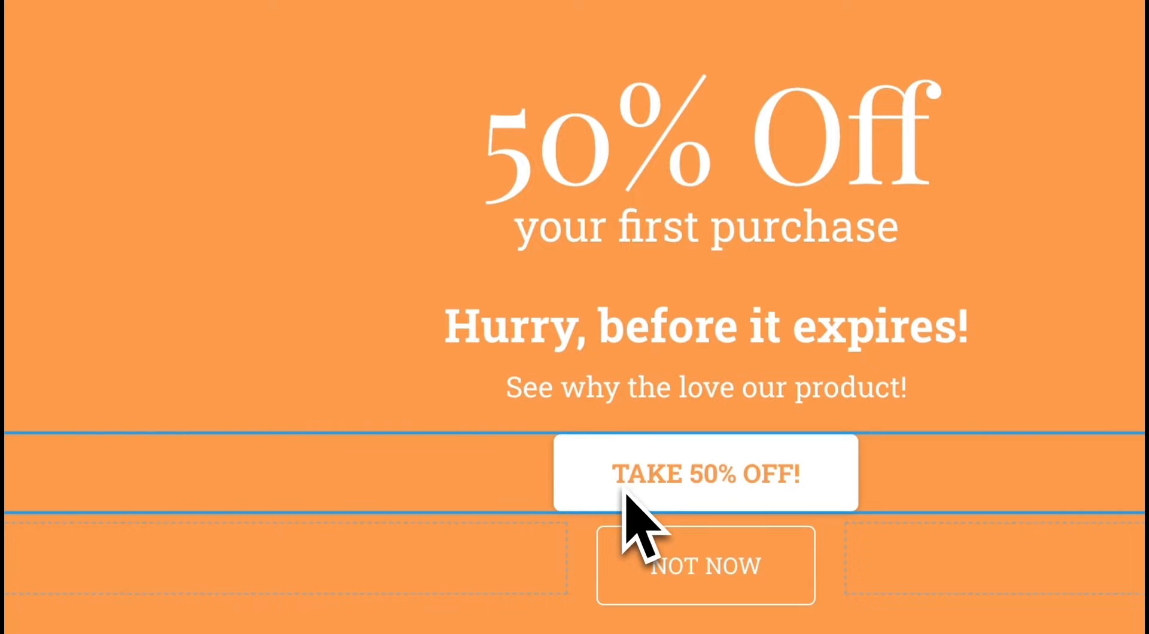
{"action": "scroll", "coordinate": [624, 492], "scroll_direction": "down", "scroll_amount": 15}
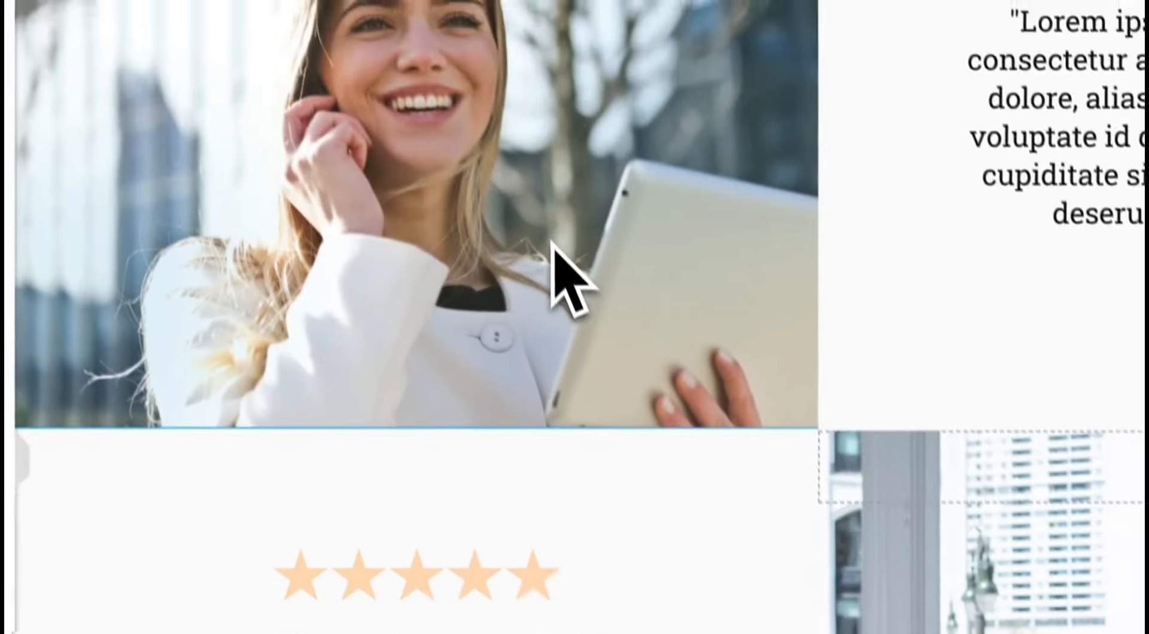
{"action": "scroll", "coordinate": [557, 248], "scroll_direction": "down", "scroll_amount": 7}
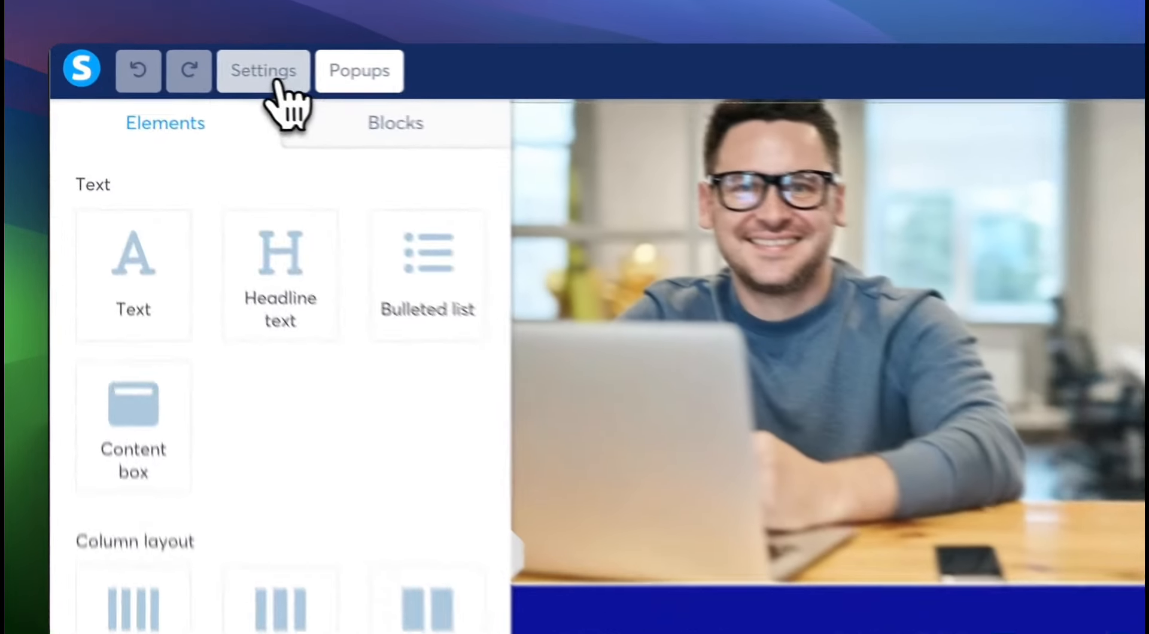
Inspect the downsell page's settings, including the blur option and the SEO title, description and keywords fields.
{"action": "left_click", "coordinate": [171, 59]}
{"action": "scroll", "coordinate": [188, 205], "scroll_direction": "down", "scroll_amount": 5}
{"action": "scroll", "coordinate": [383, 568], "scroll_direction": "down", "scroll_amount": 15}
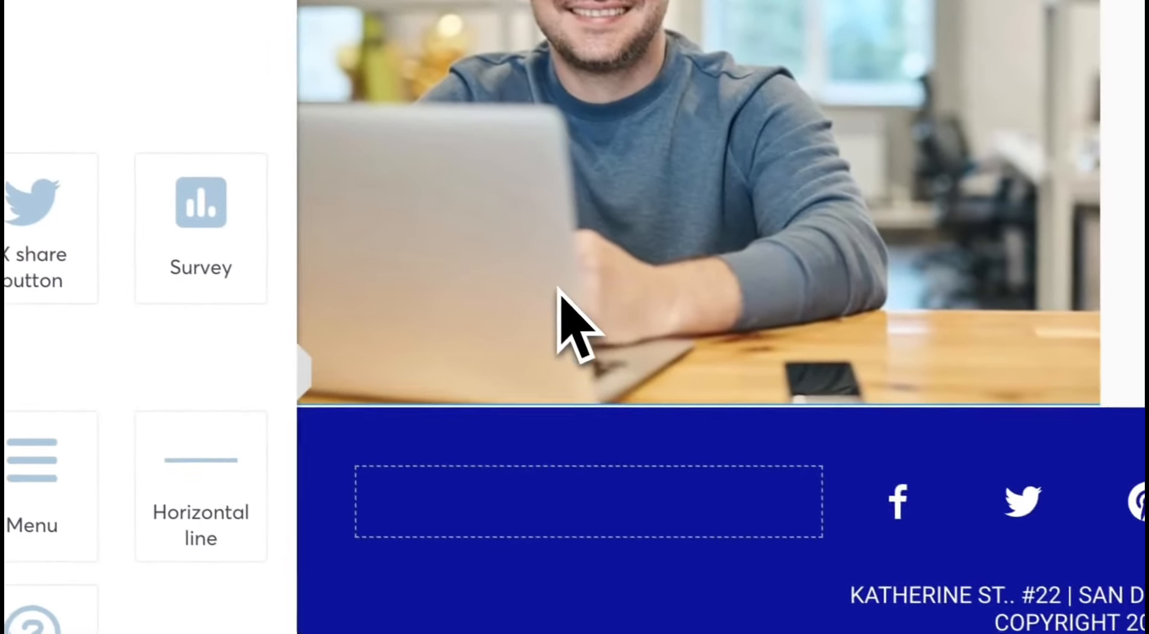
{"action": "scroll", "coordinate": [558, 288], "scroll_direction": "up", "scroll_amount": 15}
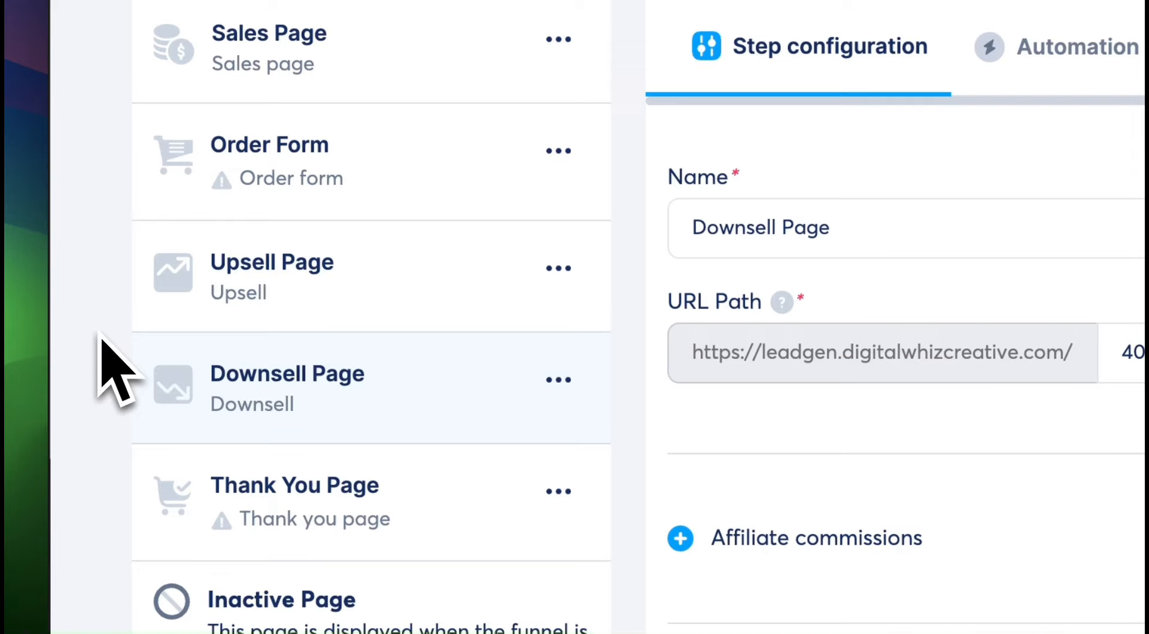
Look over the page templates offered for the Order Form step and the Thank You Page step.
{"action": "left_click", "coordinate": [243, 165]}
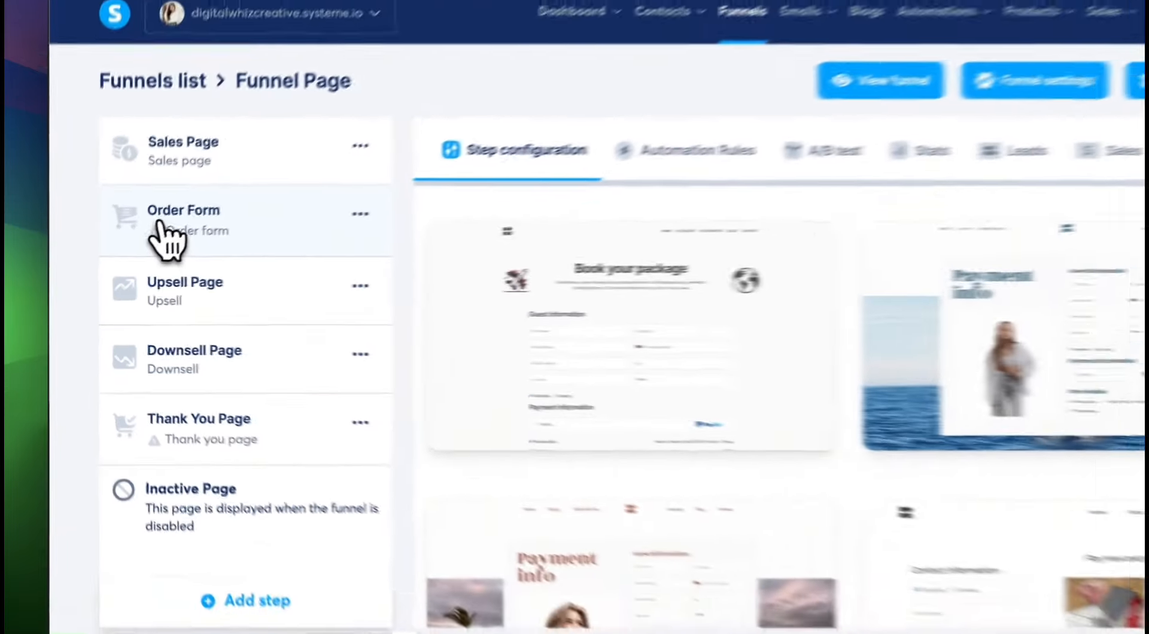
{"action": "mouse_move", "coordinate": [877, 359]}
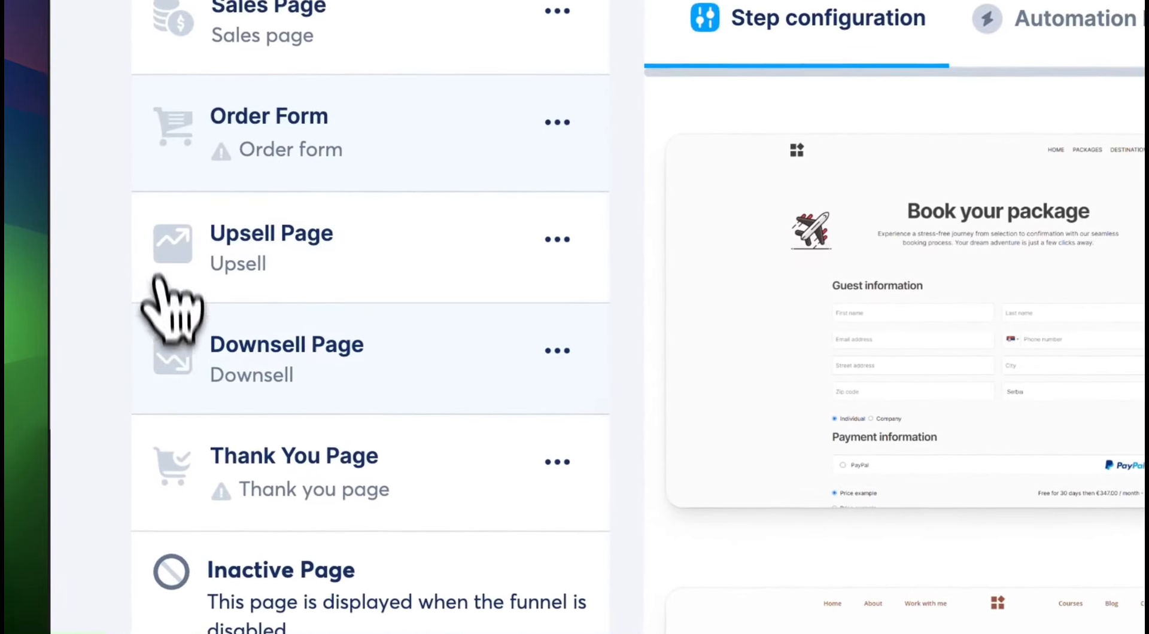
{"action": "left_click", "coordinate": [298, 499]}
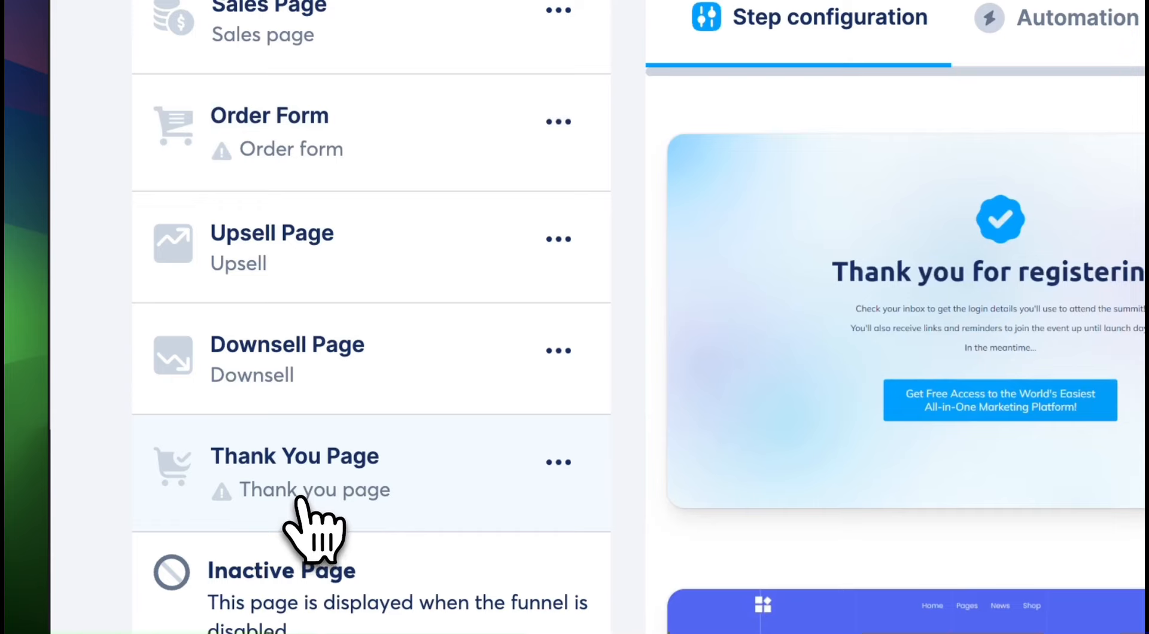
{"action": "mouse_move", "coordinate": [724, 337]}
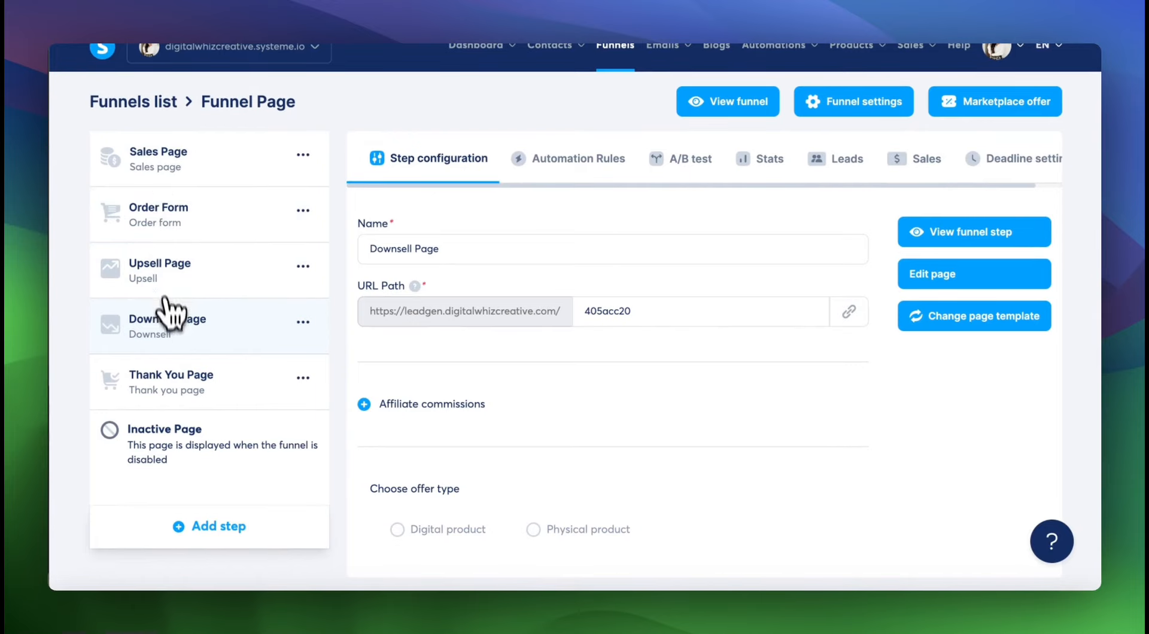
Set the Order Form step's offer type to Digital product and add an empty entry for what buyers can access after the purchase.
{"action": "left_click", "coordinate": [159, 211]}
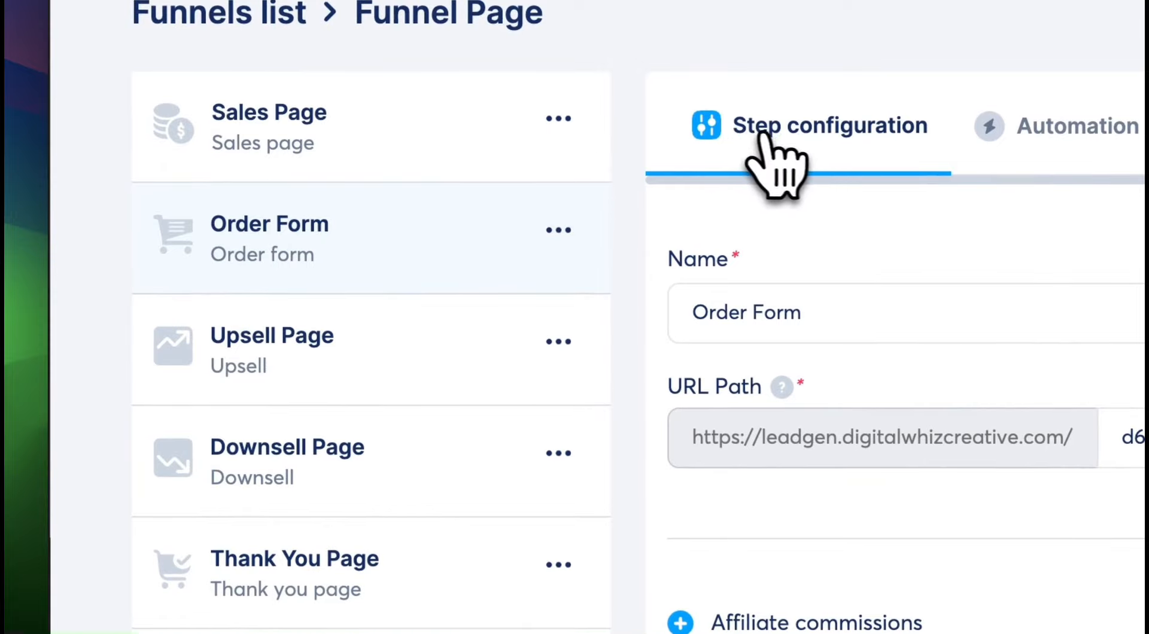
{"action": "scroll", "coordinate": [774, 136], "scroll_direction": "down", "scroll_amount": 5}
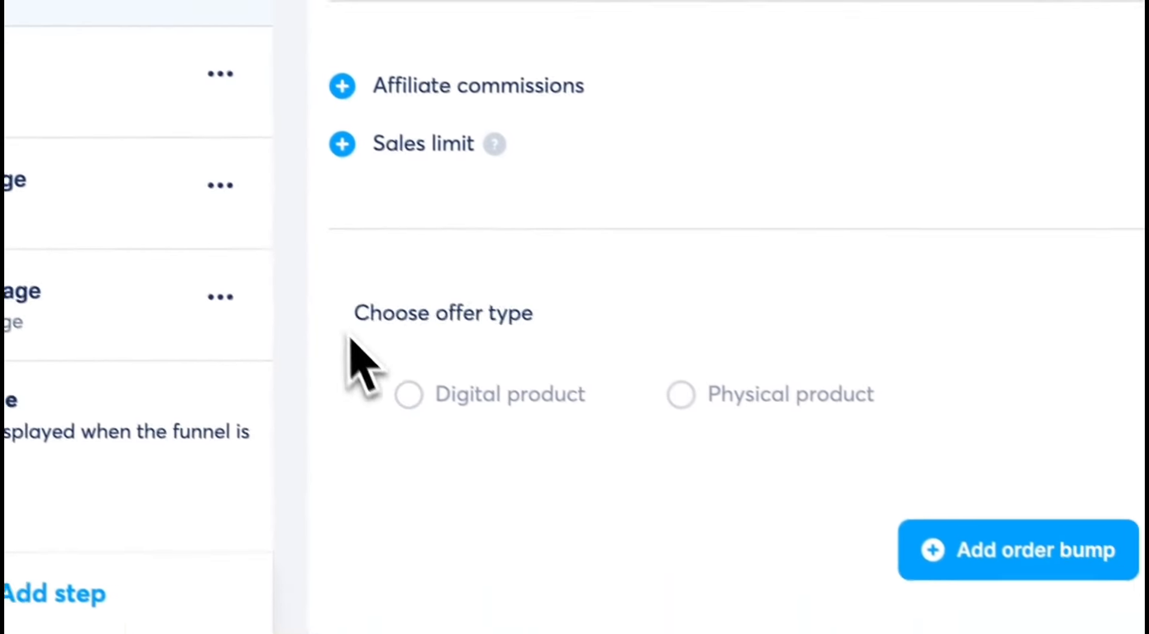
{"action": "left_click_drag", "start_coordinate": [691, 582], "coordinate": [880, 586]}
{"action": "left_click", "coordinate": [520, 296]}
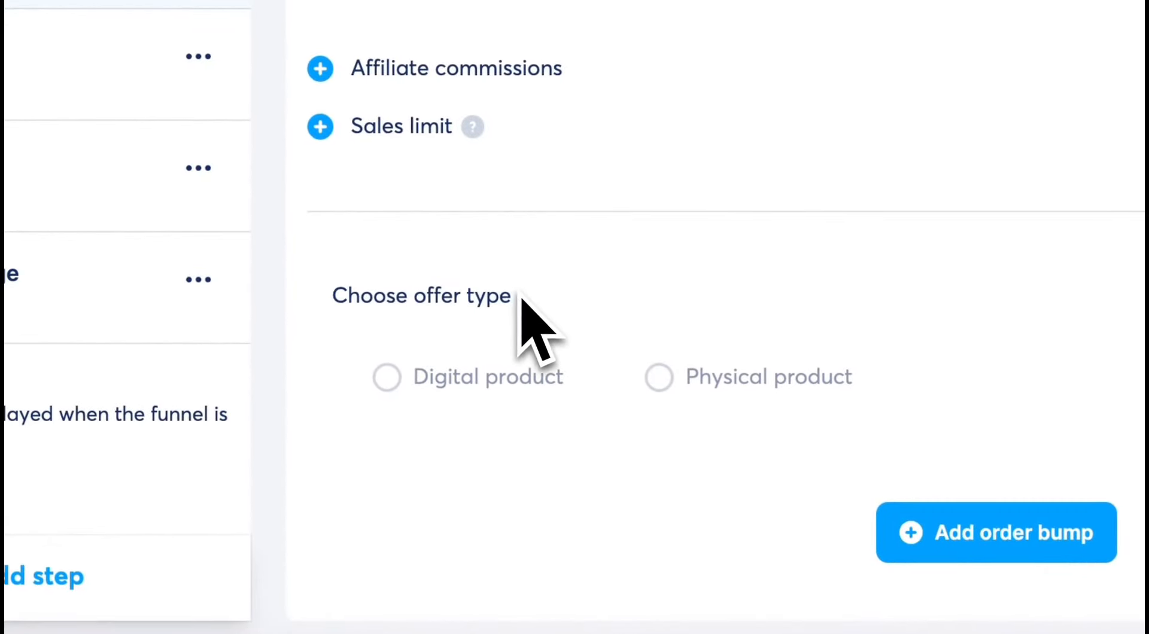
{"action": "left_click", "coordinate": [387, 377]}
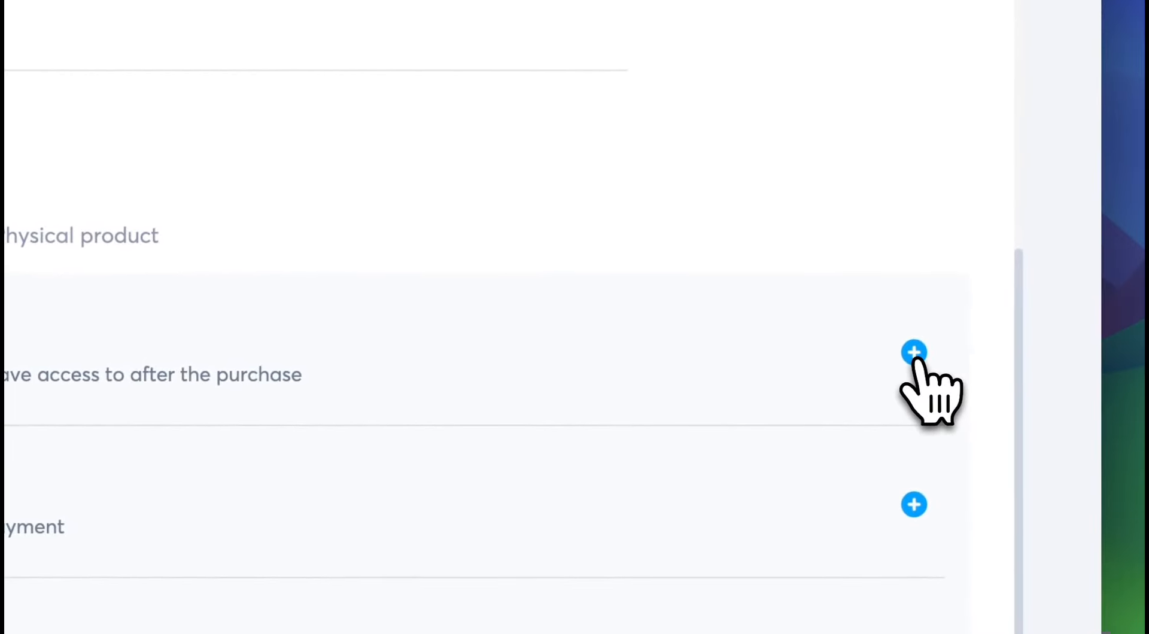
{"action": "left_click", "coordinate": [914, 355]}
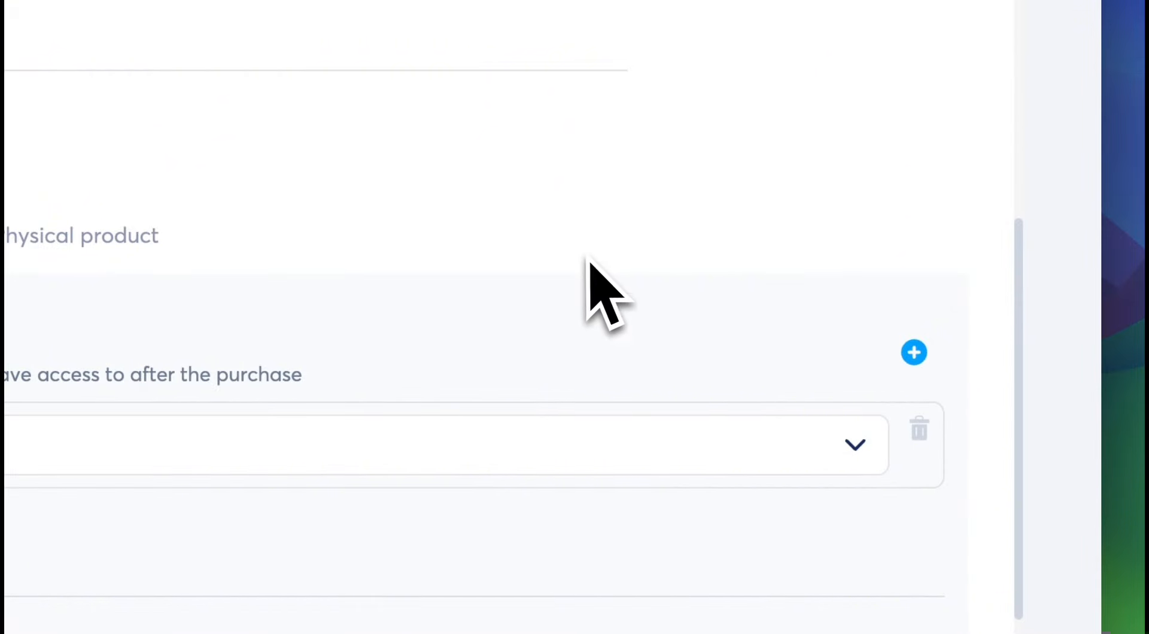